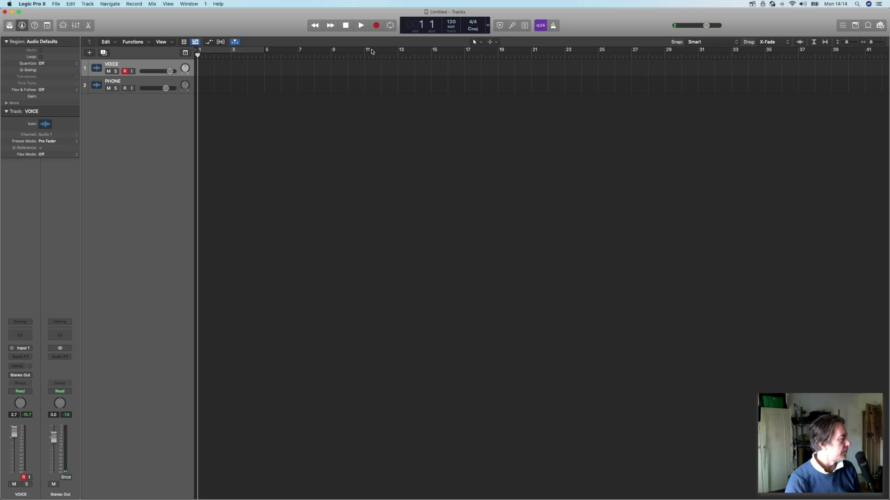
Record a spoken take of about eight bars on the VOICE track from bar 1 and play it back.
{"action": "left_click", "coordinate": [376, 26]}
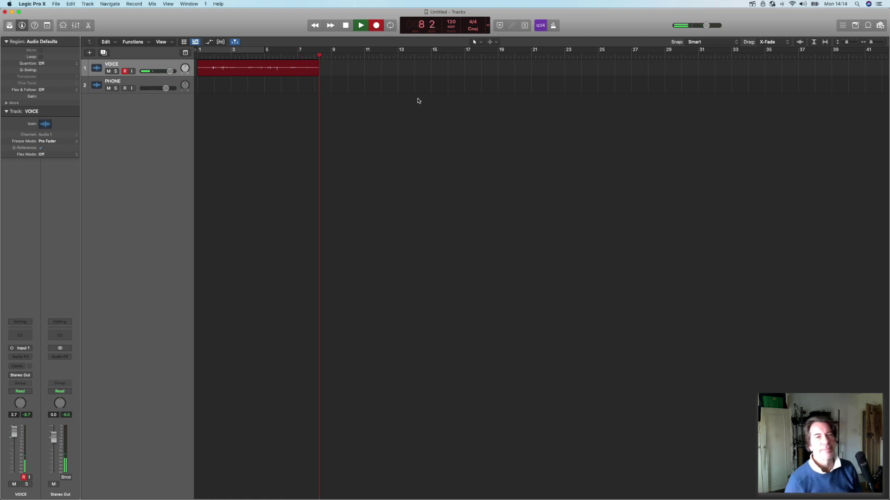
{"action": "key", "text": "space"}
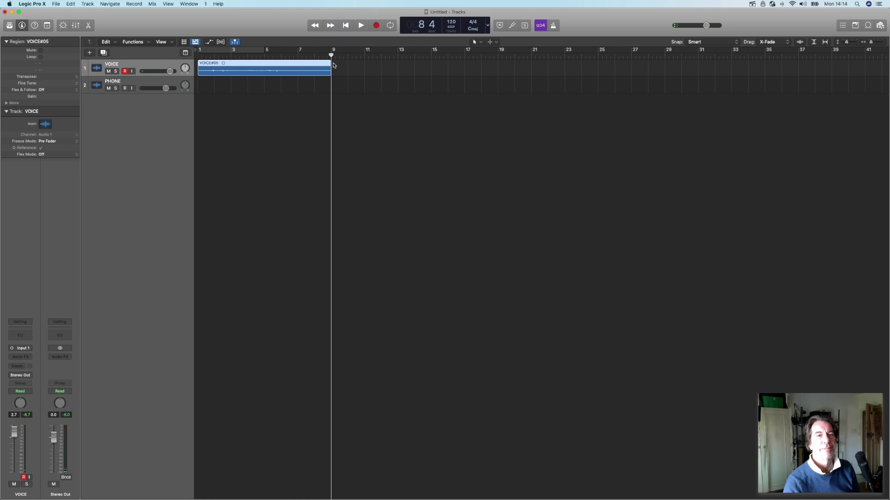
{"action": "left_click", "coordinate": [342, 26]}
{"action": "left_click", "coordinate": [361, 26]}
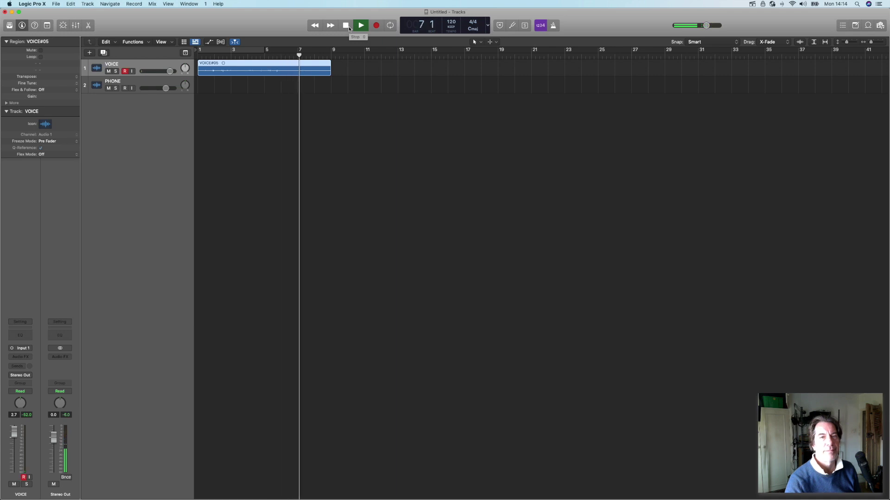
{"action": "left_click", "coordinate": [348, 28]}
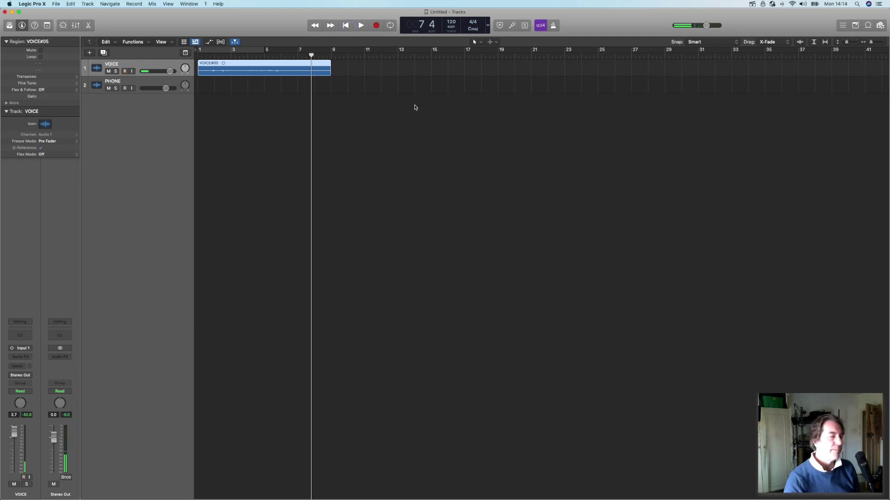
Move the voice region to about bar 24 and record a phone take of about 12 bars from bar 1 on the PHONE track.
{"action": "left_click", "coordinate": [150, 83]}
{"action": "left_click_drag", "start_coordinate": [213, 69], "coordinate": [592, 69]}
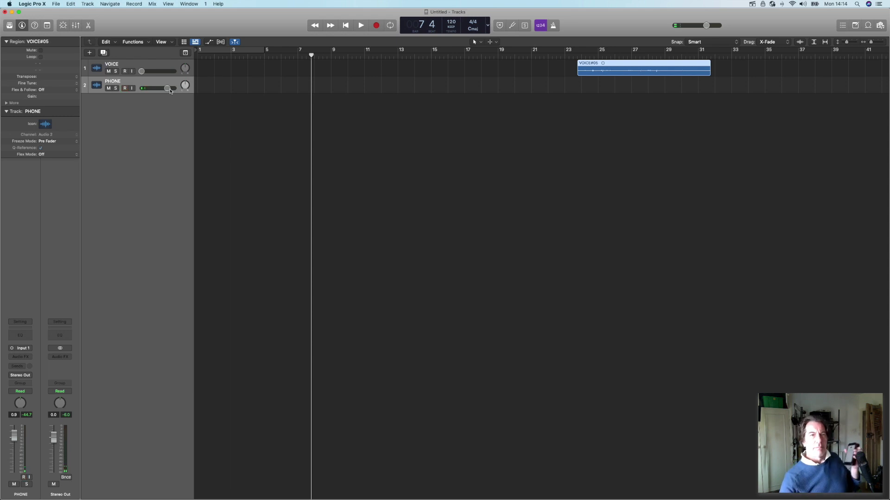
{"action": "left_click", "coordinate": [345, 26]}
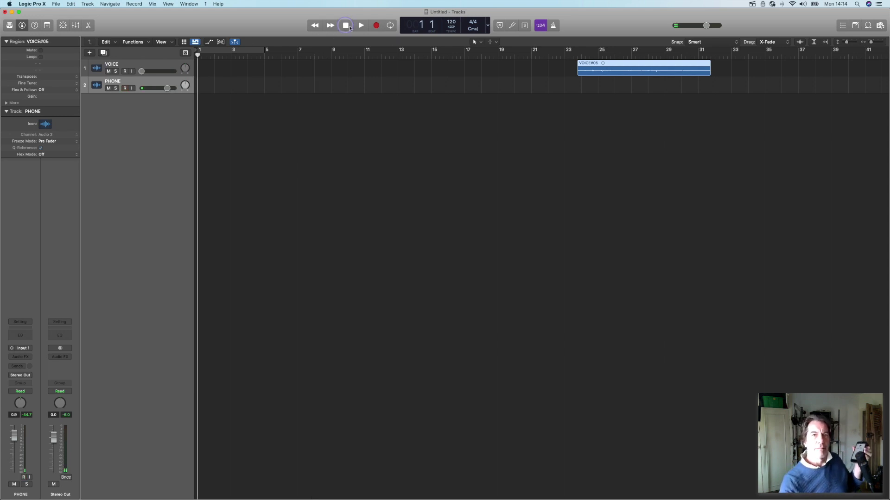
{"action": "left_click", "coordinate": [376, 26]}
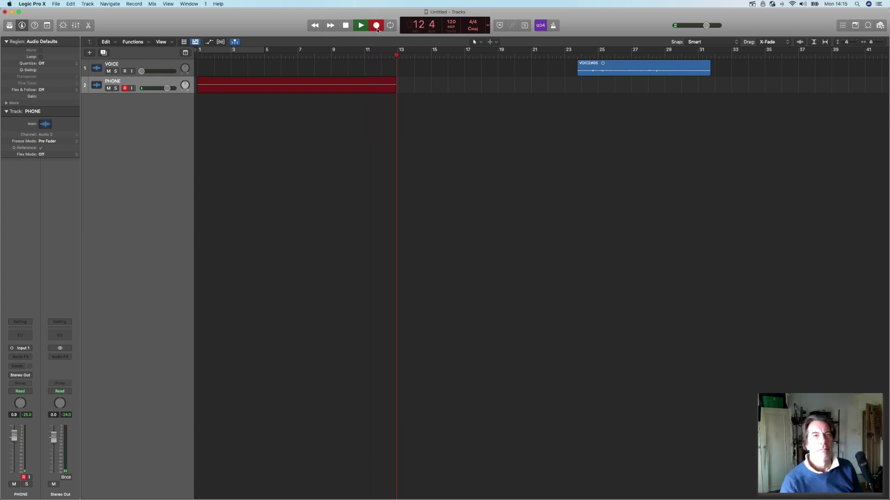
{"action": "left_click", "coordinate": [346, 26]}
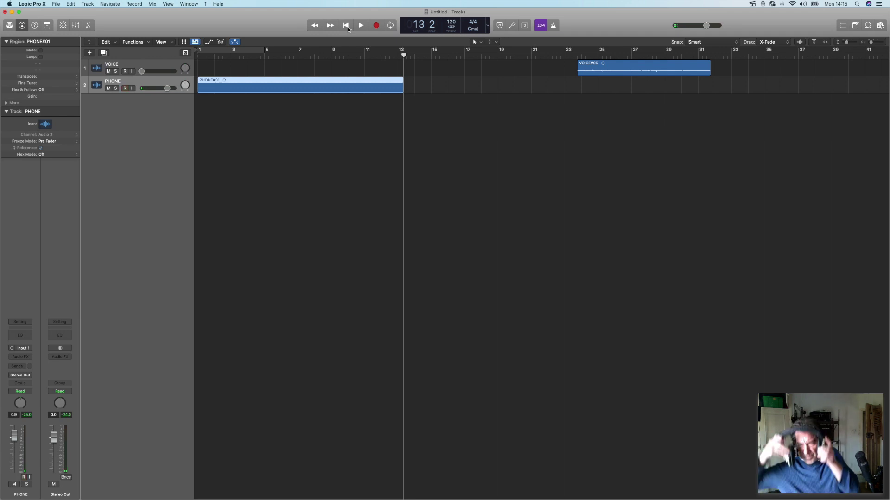
Play back the start of the phone recording.
{"action": "left_click", "coordinate": [348, 28]}
{"action": "left_click", "coordinate": [361, 25]}
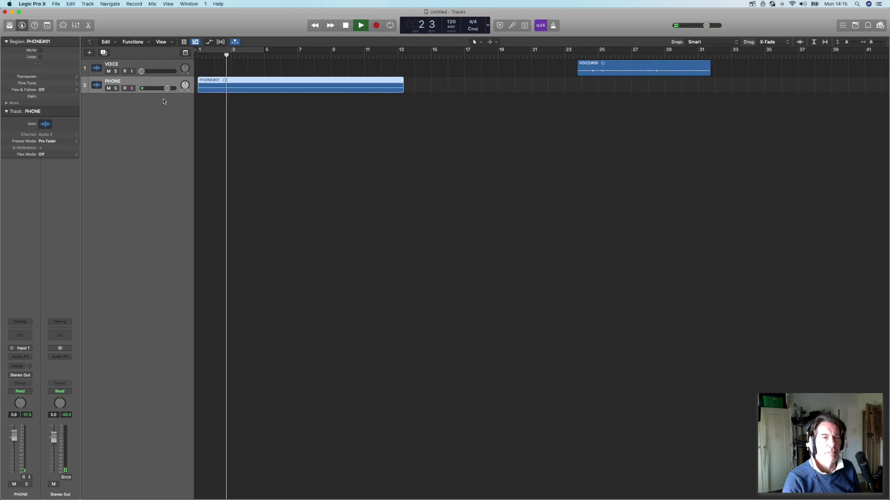
{"action": "left_click", "coordinate": [346, 26]}
Open the enlarged phone recording in the audio editor and delete the silence before the first ring.
{"action": "left_click_drag", "start_coordinate": [161, 93], "coordinate": [161, 191]}
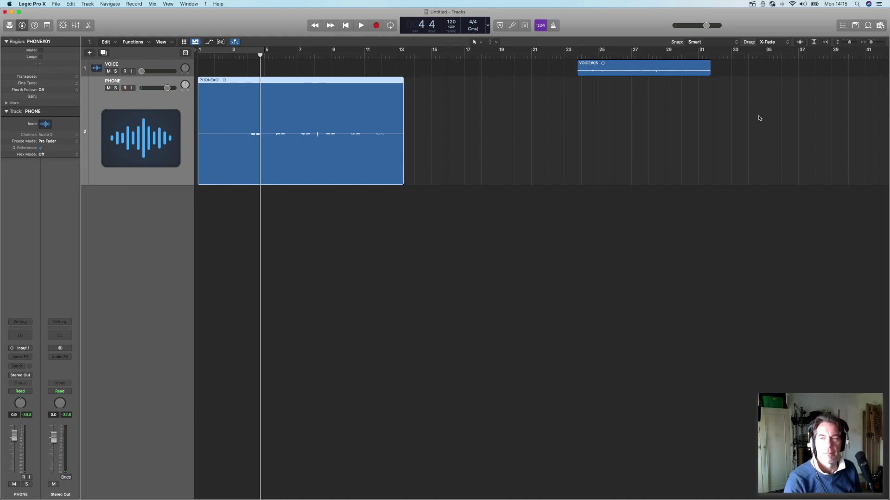
{"action": "double_click", "coordinate": [325, 154]}
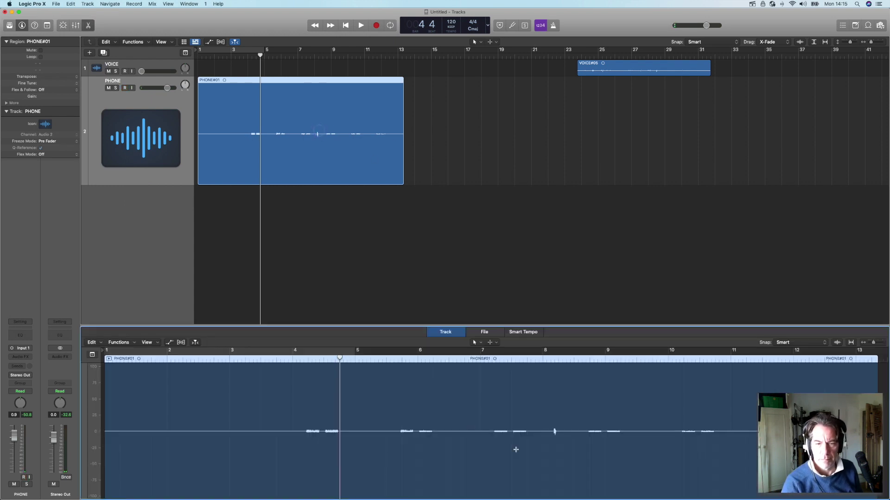
{"action": "left_click", "coordinate": [303, 440]}
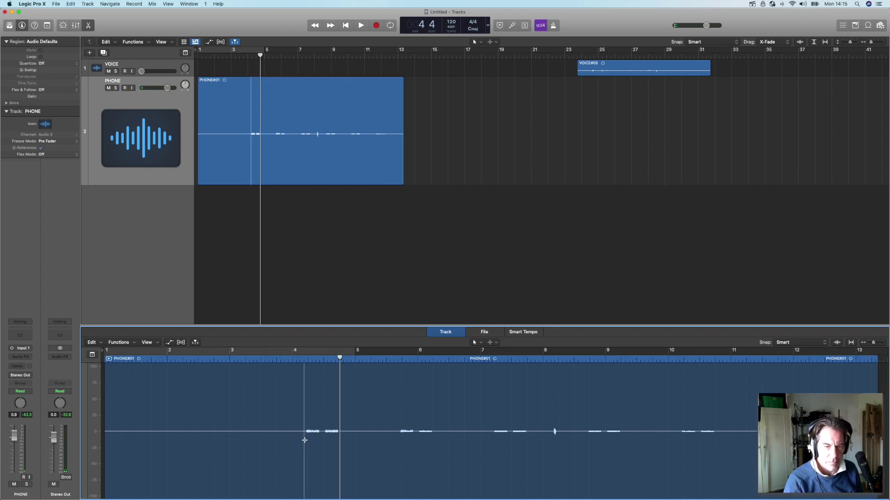
{"action": "left_click_drag", "start_coordinate": [304, 440], "coordinate": [74, 448]}
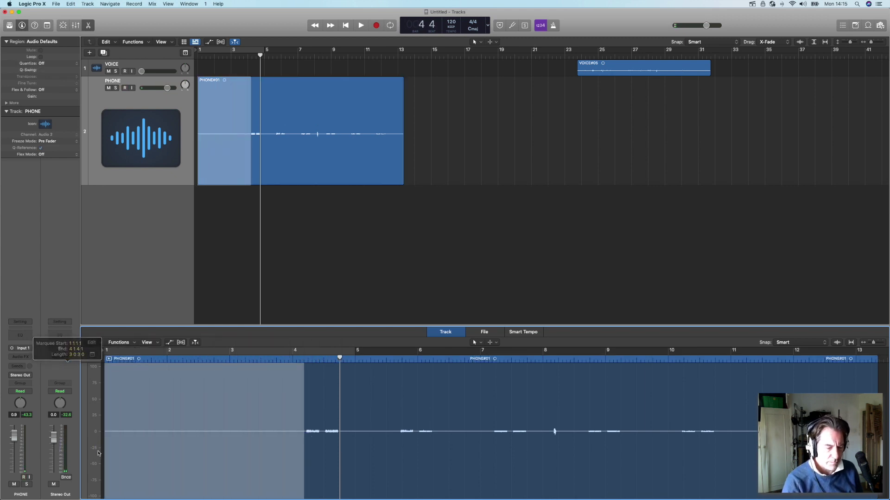
{"action": "key", "text": "Delete"}
Delete the silent gaps between the first and second rings and between the second and third rings.
{"action": "scroll", "coordinate": [391, 443], "scroll_direction": "right", "scroll_amount": 1}
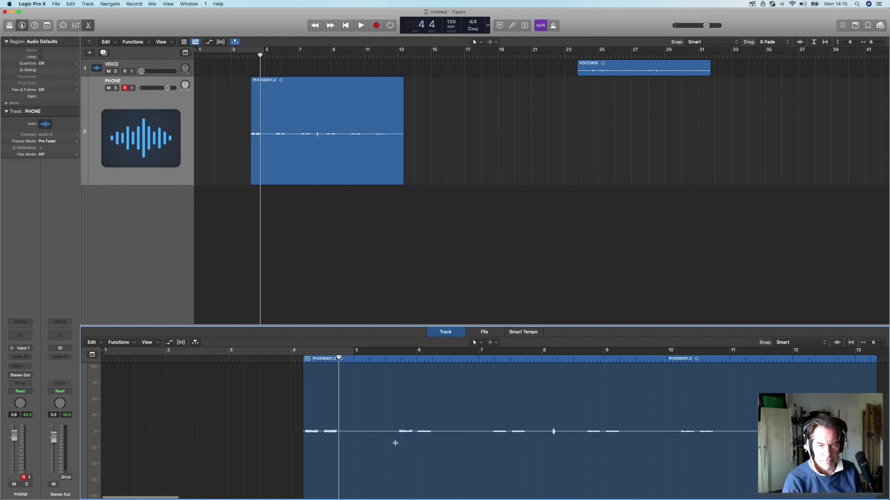
{"action": "left_click_drag", "start_coordinate": [396, 442], "coordinate": [339, 447]}
{"action": "key", "text": "Delete"}
{"action": "left_click_drag", "start_coordinate": [490, 440], "coordinate": [431, 454]}
{"action": "key", "text": "Delete"}
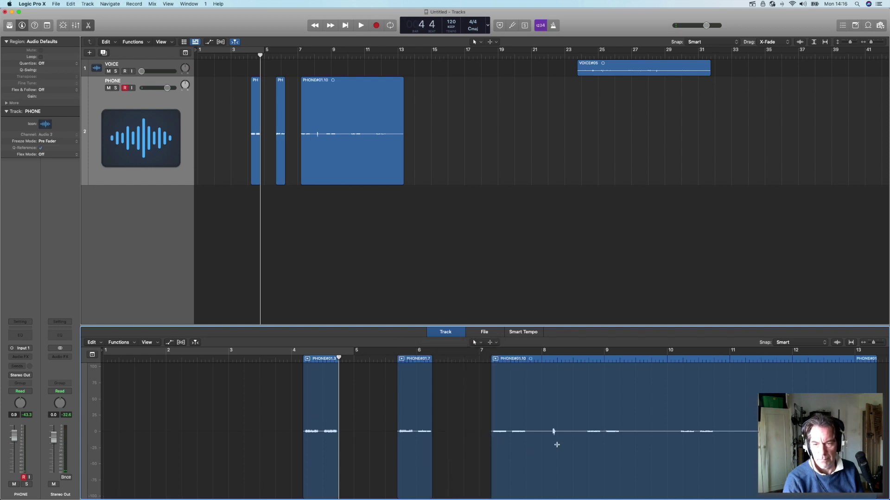
Isolate the short click after the third ring by deleting the silence on both sides of it.
{"action": "left_click_drag", "start_coordinate": [550, 441], "coordinate": [526, 446]}
{"action": "key", "text": "Delete"}
{"action": "left_click_drag", "start_coordinate": [585, 440], "coordinate": [556, 441]}
{"action": "key", "text": "Delete"}
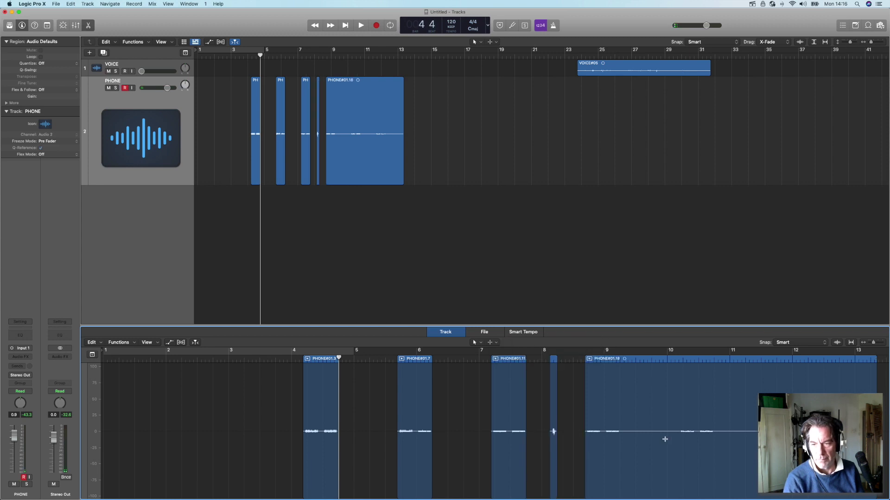
Delete the silent gaps that follow the fourth and fifth rings in the phone recording.
{"action": "left_click_drag", "start_coordinate": [677, 436], "coordinate": [620, 447]}
{"action": "key", "text": "Delete"}
{"action": "left_click_drag", "start_coordinate": [772, 447], "coordinate": [716, 449]}
{"action": "key", "text": "Delete"}
Delete the last phone region after the fifth ring, including its faint sixth ring.
{"action": "scroll", "coordinate": [723, 447], "scroll_direction": "right", "scroll_amount": 5}
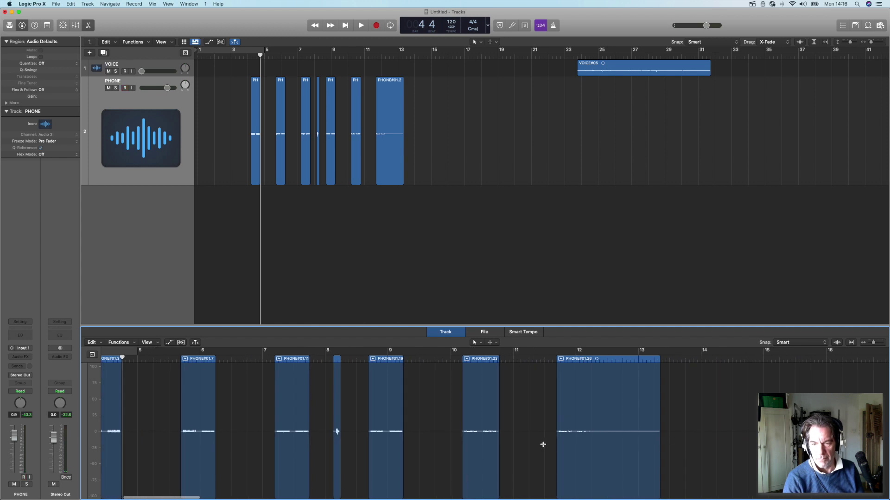
{"action": "left_click_drag", "start_coordinate": [546, 443], "coordinate": [739, 451]}
{"action": "key", "text": "Delete"}
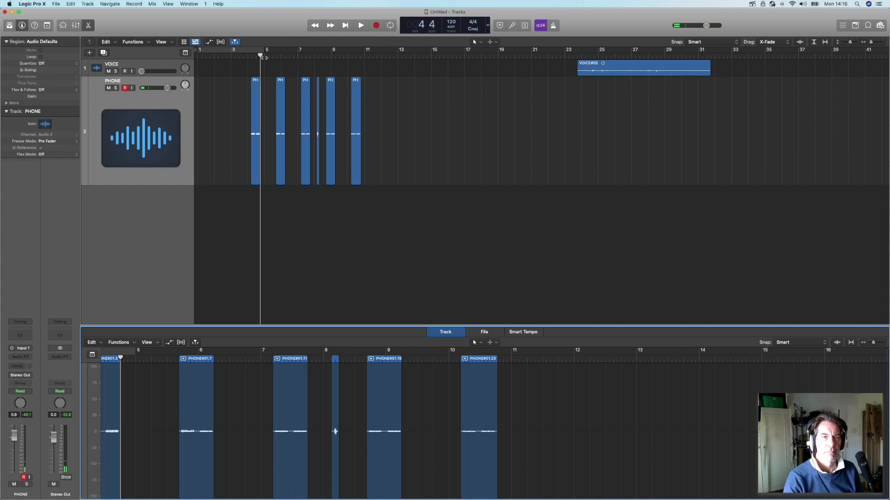
Play back the trimmed rings and move the short click region to just after the fifth ring, at about bar 11.
{"action": "double_click", "coordinate": [246, 54]}
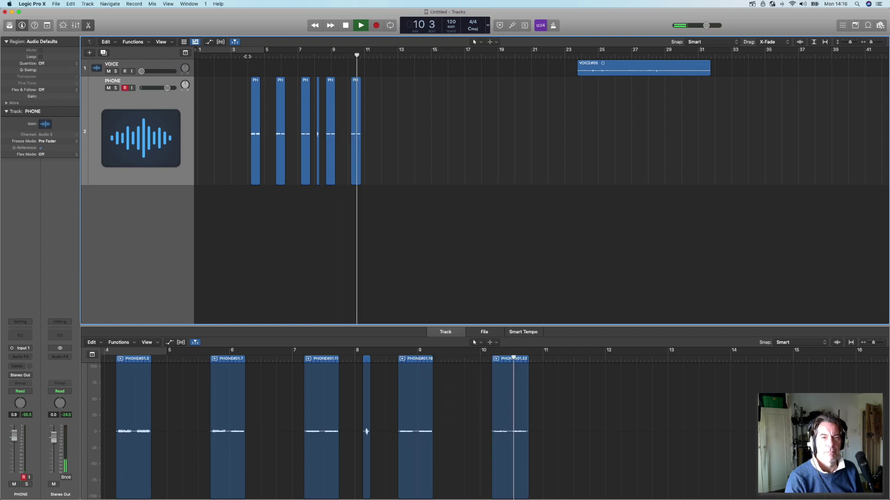
{"action": "key", "text": "space"}
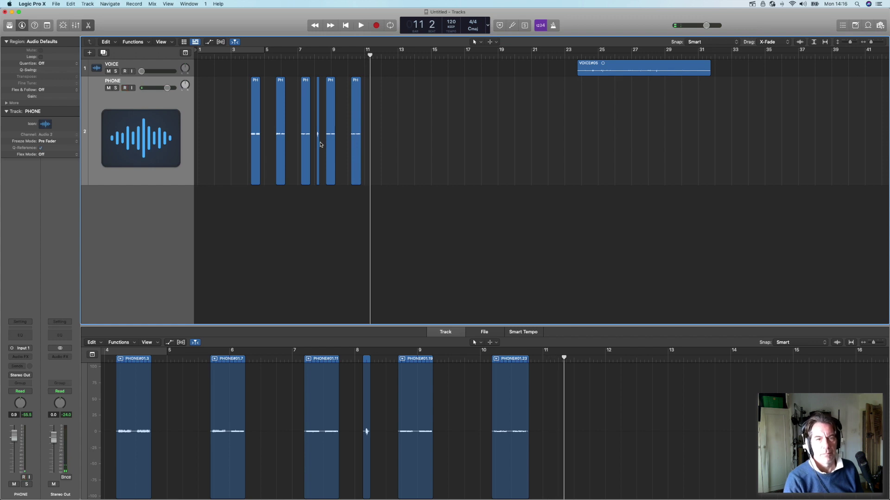
{"action": "left_click_drag", "start_coordinate": [319, 144], "coordinate": [367, 145]}
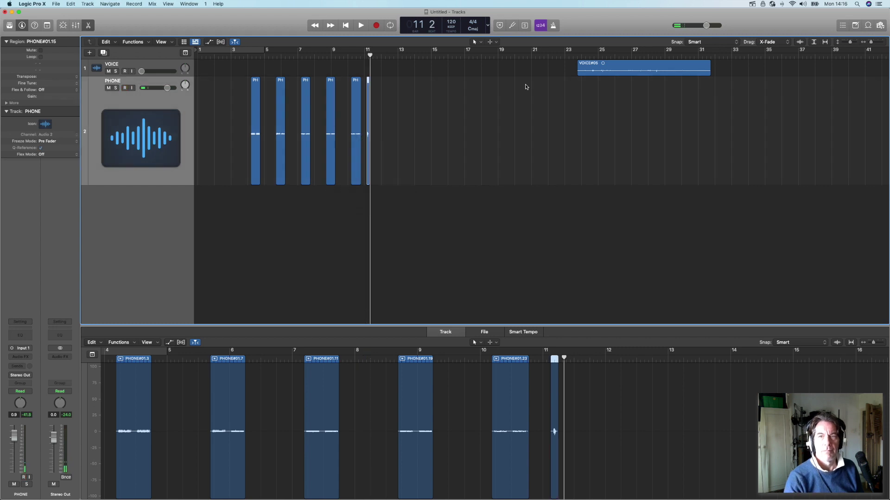
Reduce the PHONE track height, close the audio editor, and move the voice region to just after the click, at about bar 11.5.
{"action": "left_click_drag", "start_coordinate": [127, 185], "coordinate": [131, 106]}
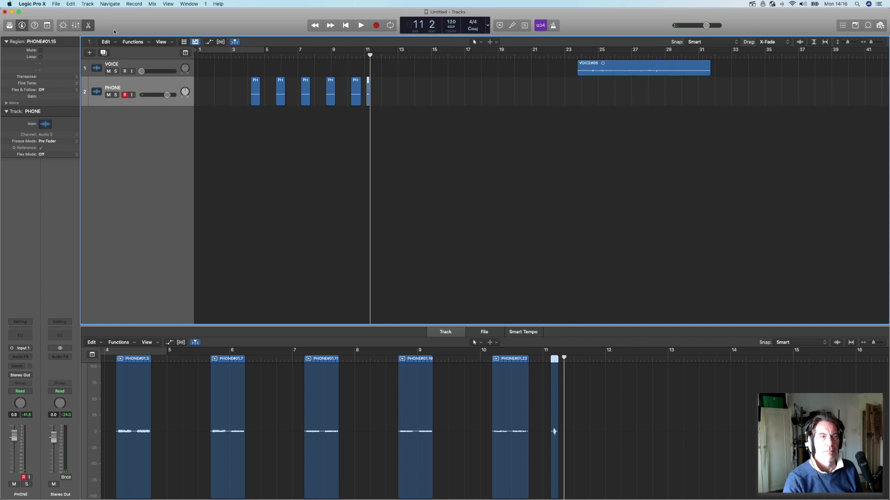
{"action": "left_click", "coordinate": [90, 26]}
{"action": "left_click_drag", "start_coordinate": [596, 69], "coordinate": [396, 71]}
Play the arrangement from just before the first ring while raising the VOICE level and setting the PHONE volume to -1.9 dB.
{"action": "double_click", "coordinate": [249, 54]}
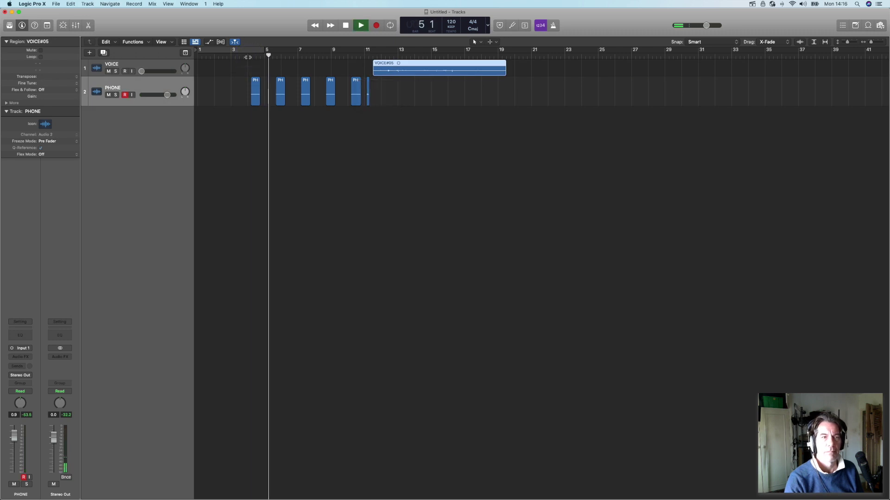
{"action": "left_click_drag", "start_coordinate": [155, 73], "coordinate": [167, 112]}
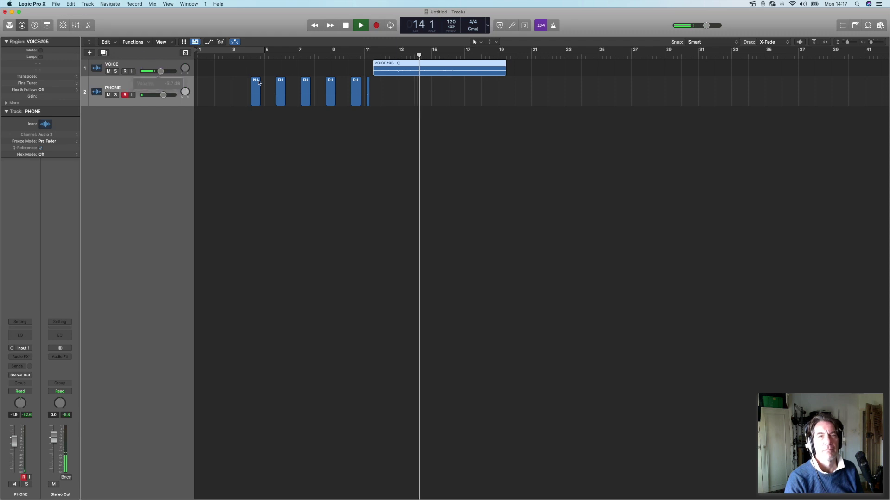
{"action": "left_click", "coordinate": [346, 25]}
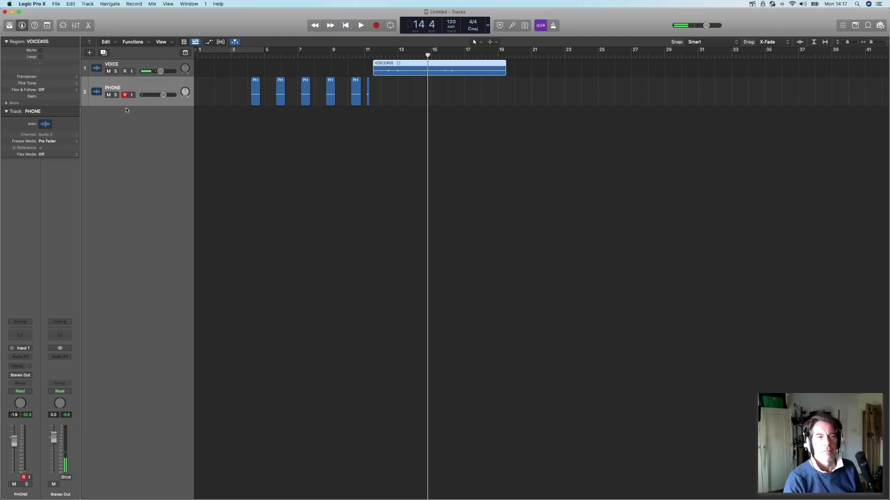
Add one software instrument track and clear the ES M synth from its instrument slot.
{"action": "left_click", "coordinate": [89, 52]}
{"action": "left_click", "coordinate": [363, 33]}
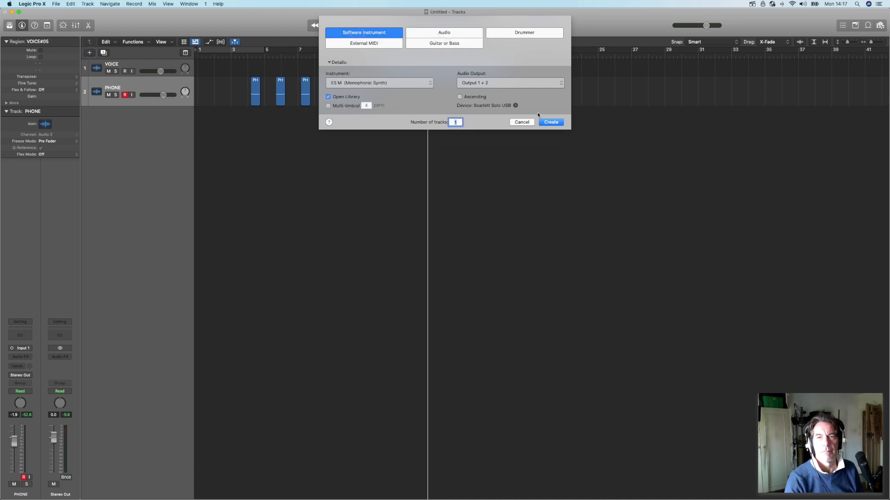
{"action": "left_click", "coordinate": [551, 123]}
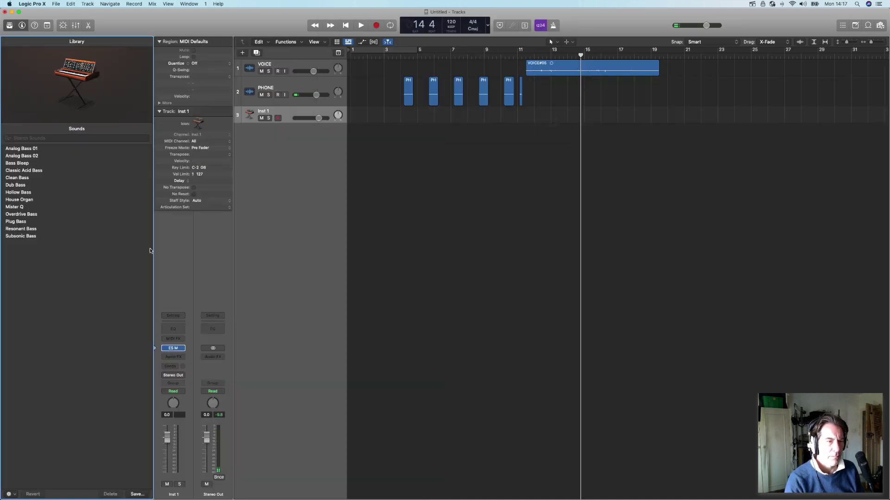
{"action": "left_click", "coordinate": [178, 348]}
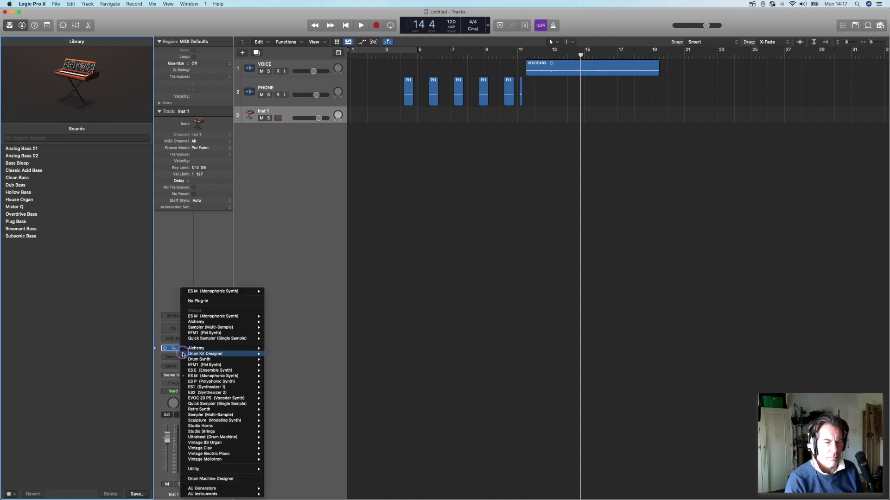
{"action": "left_click", "coordinate": [204, 301]}
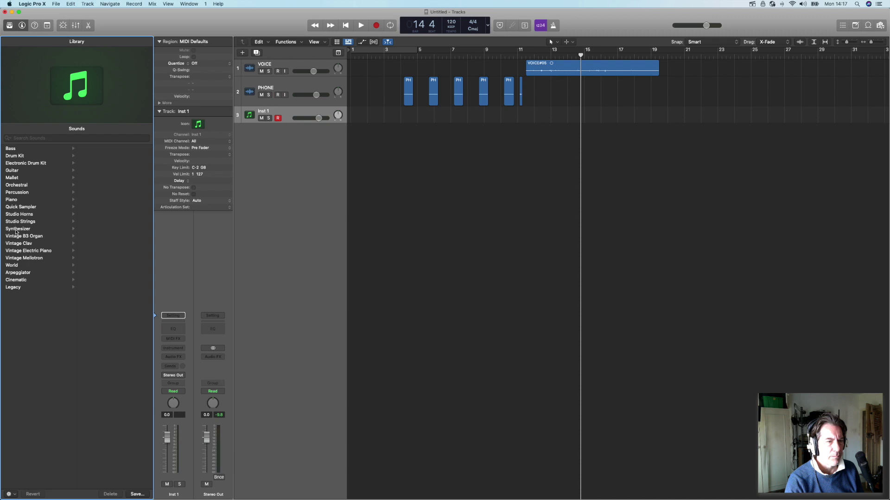
Load the Paper Thin Lead synthesizer patch on the new track and lower its volume to -17.4 dB.
{"action": "left_click", "coordinate": [16, 230]}
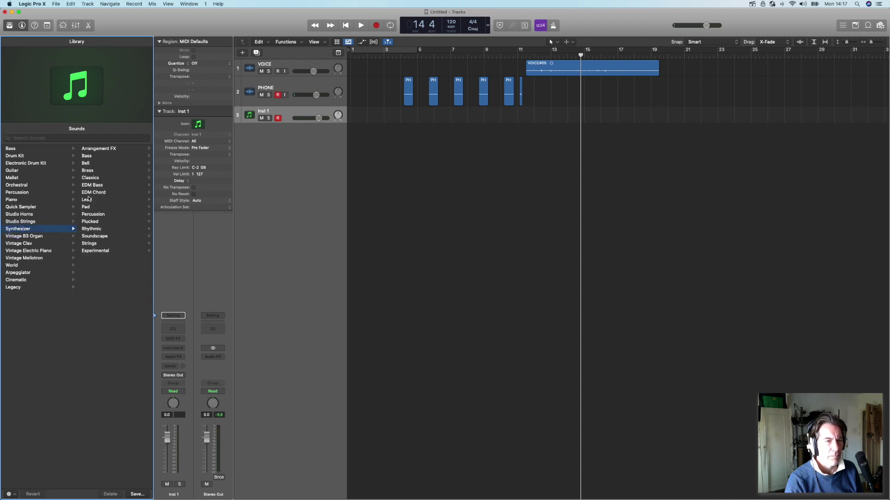
{"action": "left_click", "coordinate": [87, 200]}
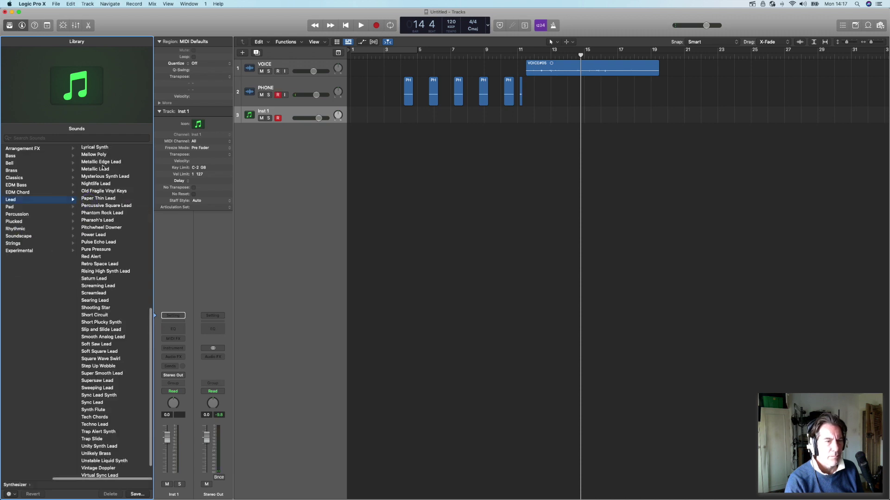
{"action": "left_click", "coordinate": [100, 199]}
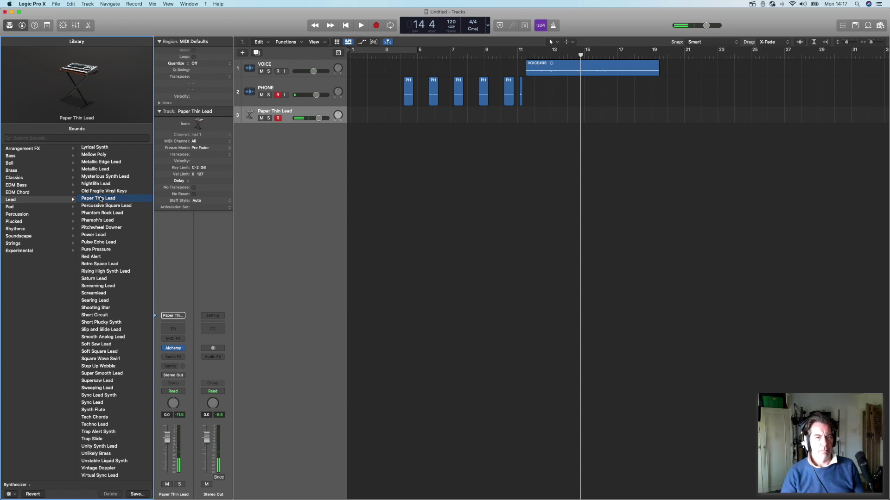
{"action": "left_click_drag", "start_coordinate": [318, 122], "coordinate": [278, 134]}
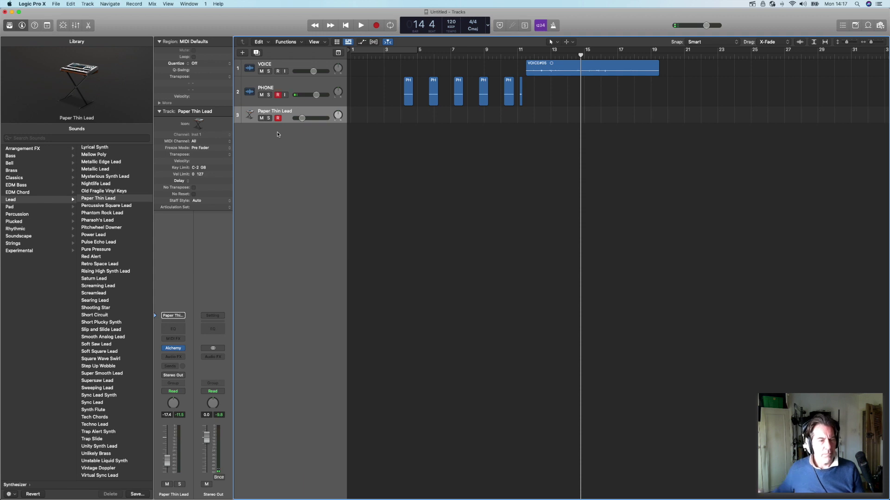
Audition the Lead synthesizer patches in sequence from Paper Thin Lead through to Saturn Lead on the software instrument track.
{"action": "left_click", "coordinate": [121, 198]}
{"action": "key", "text": "Down"}
{"action": "key", "text": "Down"}
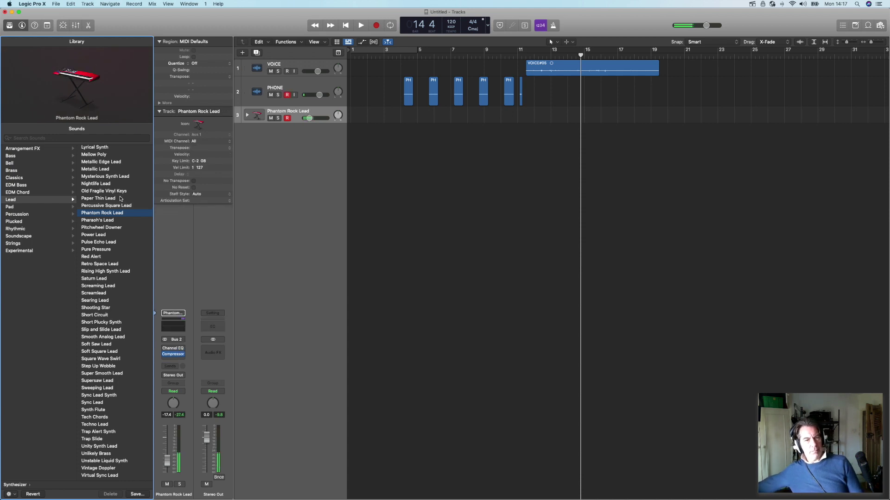
{"action": "key", "text": "Down"}
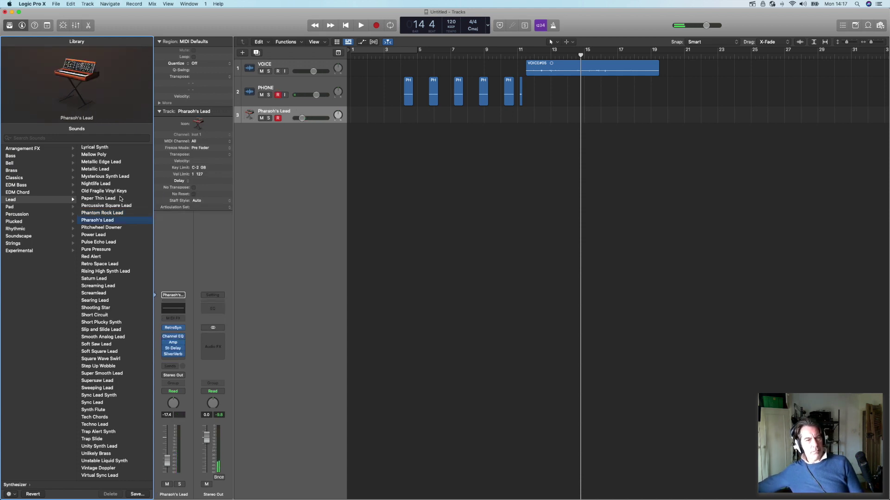
{"action": "key", "text": "Down"}
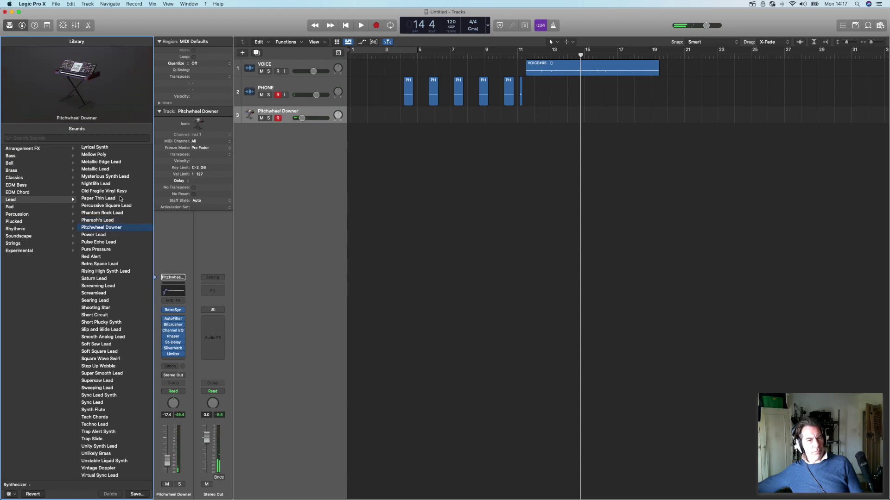
{"action": "key", "text": "Down"}
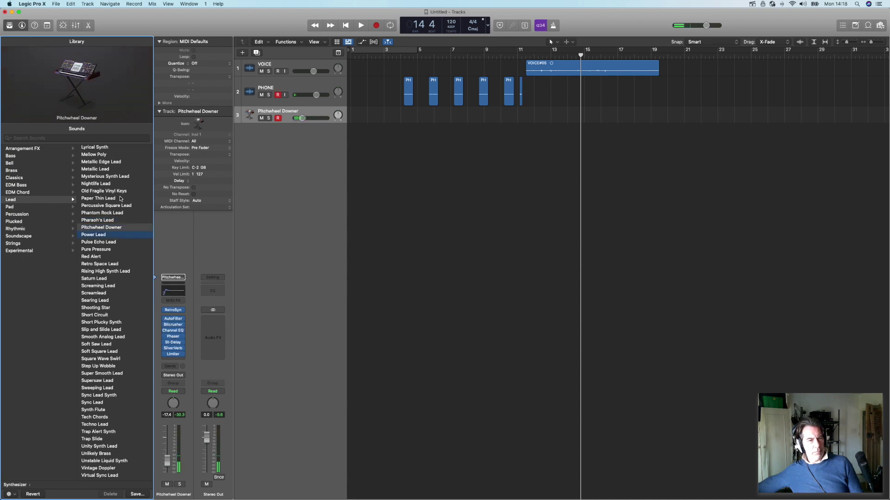
{"action": "key", "text": "Down"}
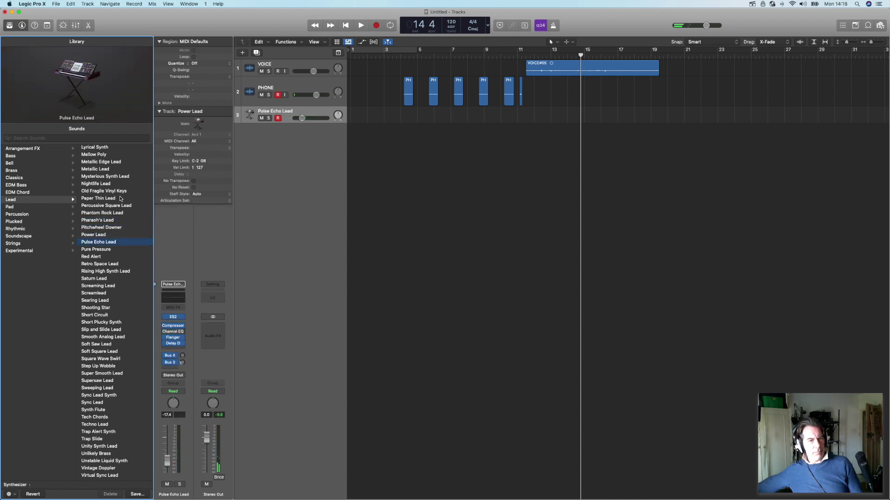
{"action": "key", "text": "Down"}
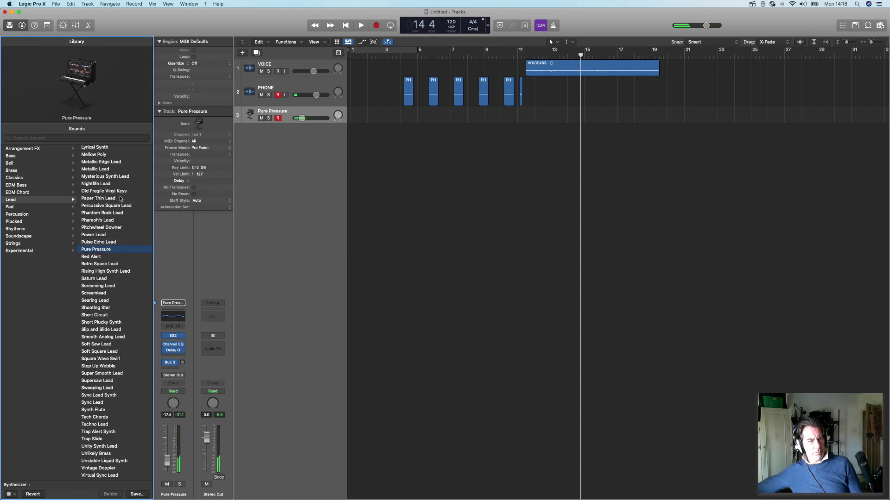
{"action": "key", "text": "Down"}
{"action": "key", "text": "Down"}
{"action": "key", "text": "Down"}
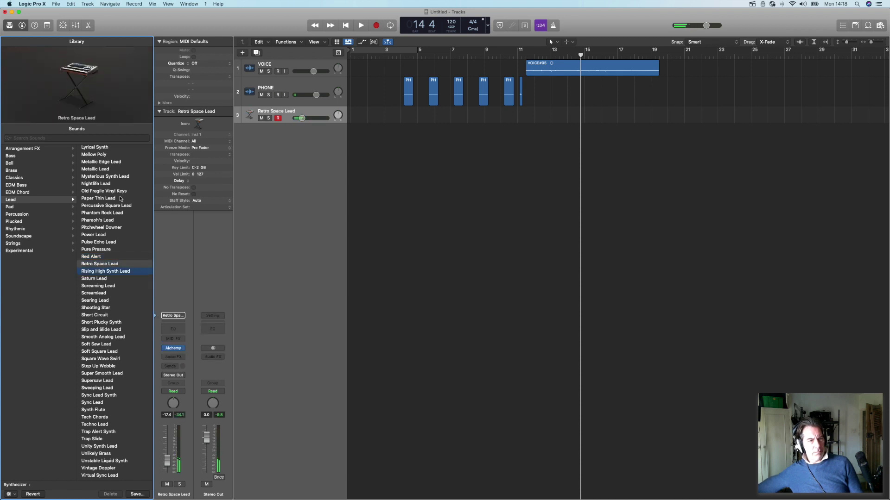
{"action": "key", "text": "Down"}
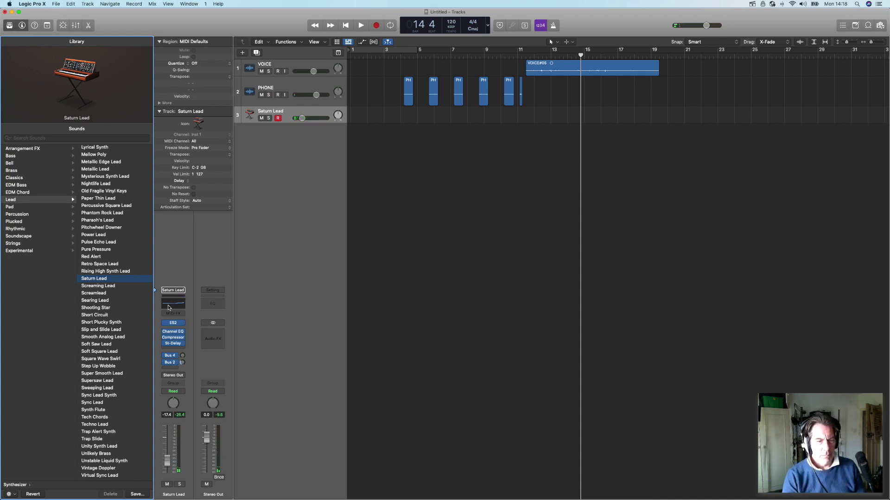
Bypass the St-Delay effect on the Saturn Lead patch and turn down its Bus 2 reverb send.
{"action": "left_click", "coordinate": [164, 344]}
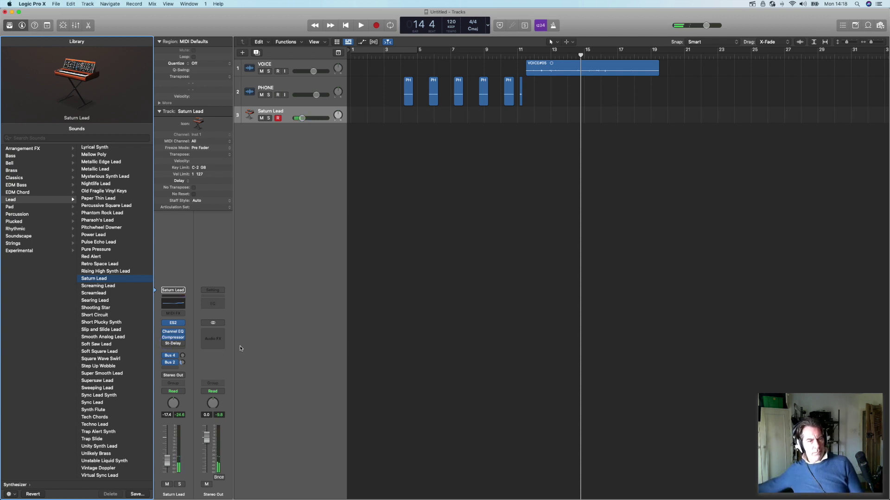
{"action": "left_click", "coordinate": [182, 362]}
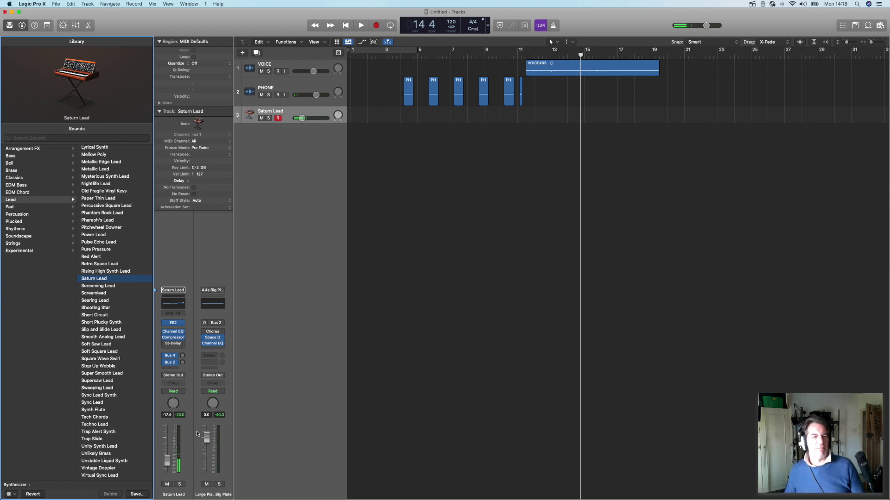
Load the Screamlead patch after trying Screaming Lead, and bypass its Delay D and SilverVerb effects.
{"action": "left_click", "coordinate": [102, 286]}
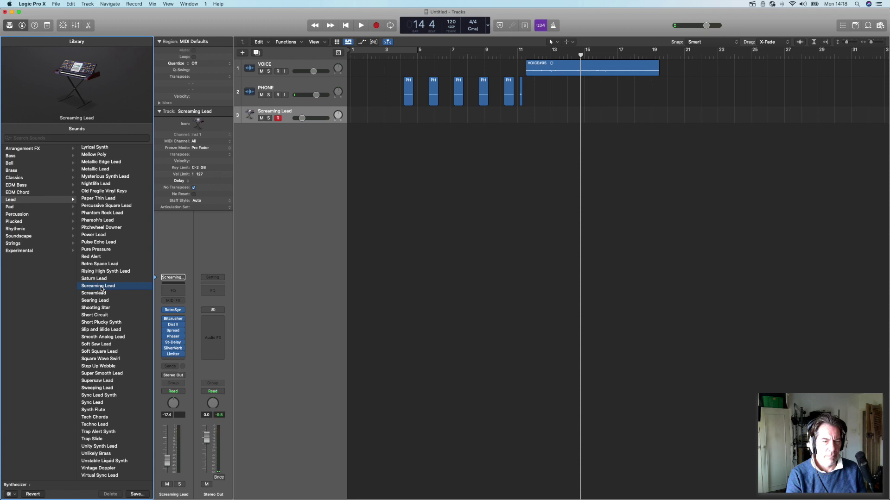
{"action": "left_click", "coordinate": [100, 294]}
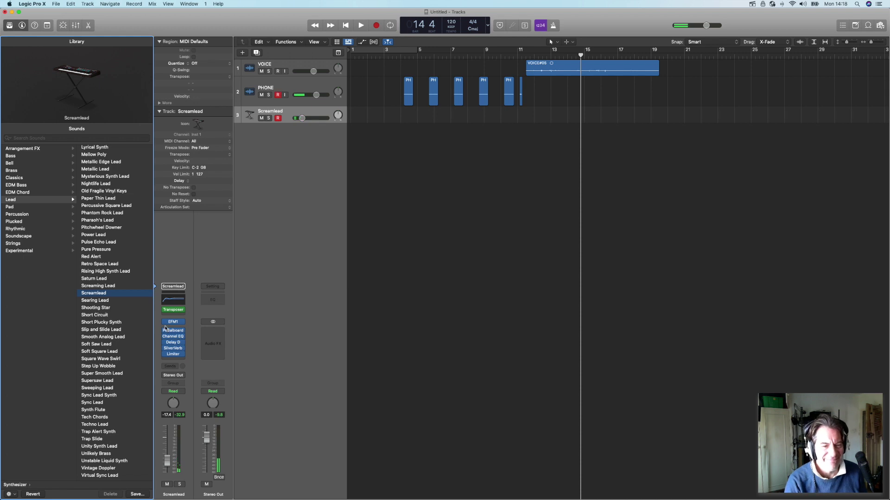
{"action": "left_click", "coordinate": [165, 344]}
{"action": "left_click", "coordinate": [165, 349]}
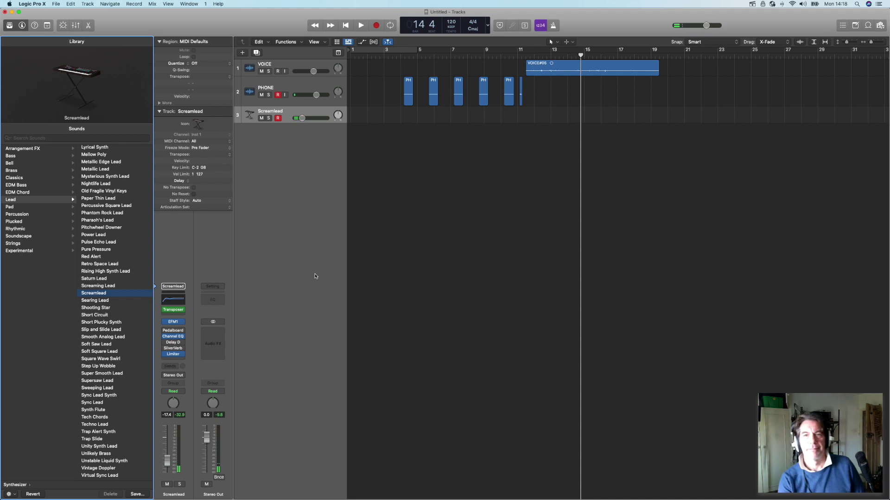
Try to record a Screamlead part from bar 10 with PHONE still armed, and undo the recording.
{"action": "left_click", "coordinate": [501, 54]}
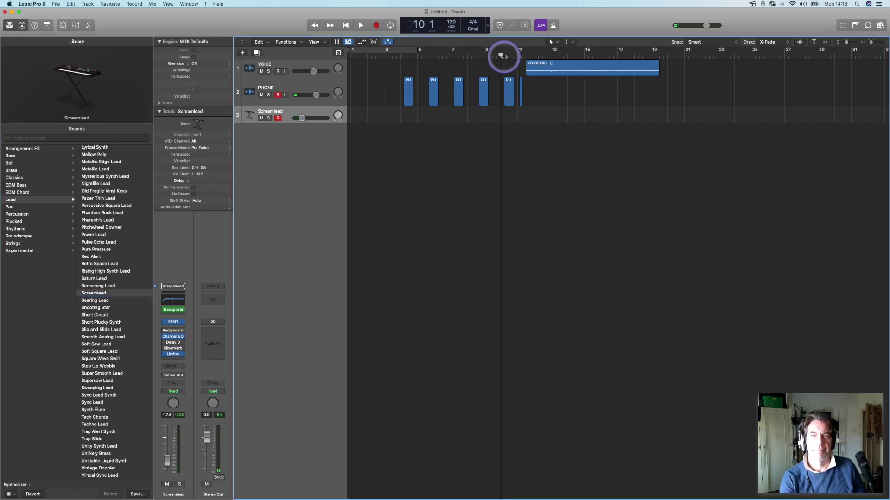
{"action": "left_click", "coordinate": [375, 28]}
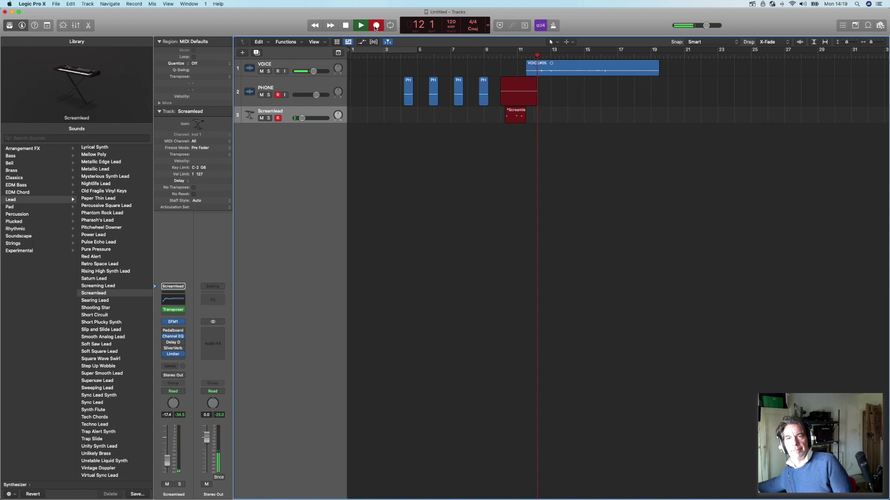
{"action": "key", "text": "space"}
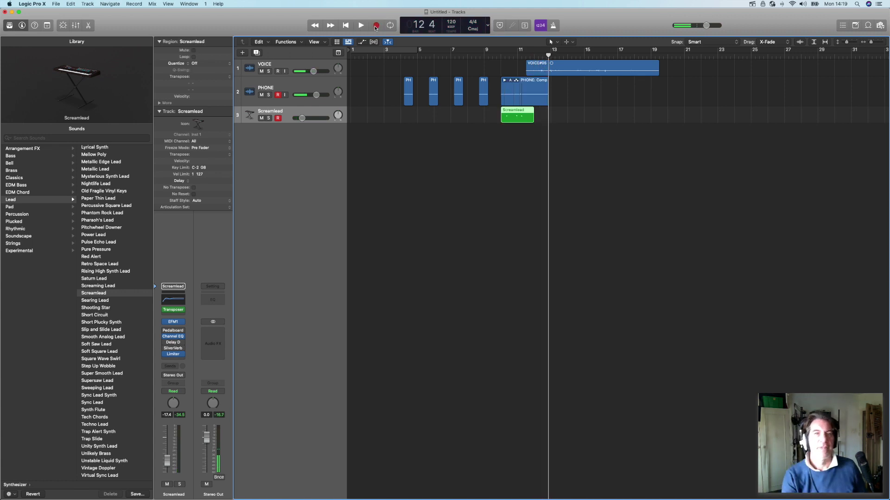
{"action": "left_click", "coordinate": [71, 5]}
{"action": "left_click", "coordinate": [85, 10]}
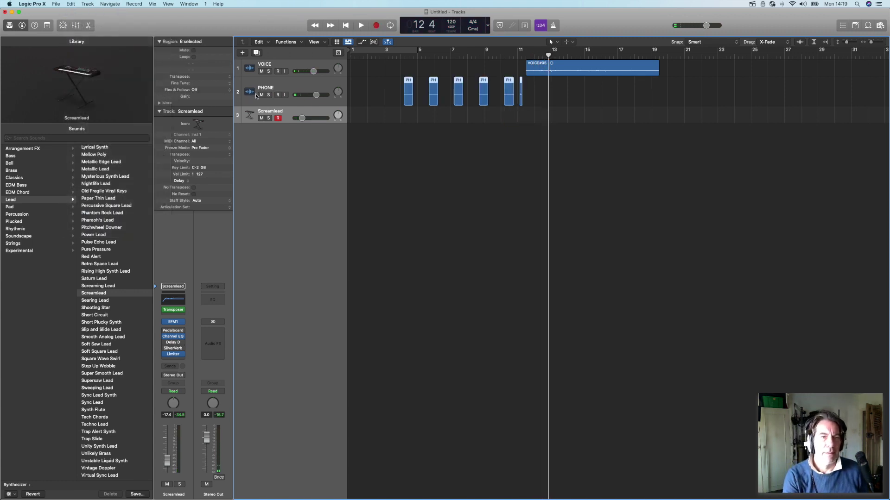
Disarm the PHONE track for recording and lower its volume to -5.7 dB.
{"action": "left_click", "coordinate": [277, 95]}
{"action": "left_click_drag", "start_coordinate": [318, 93], "coordinate": [310, 94]}
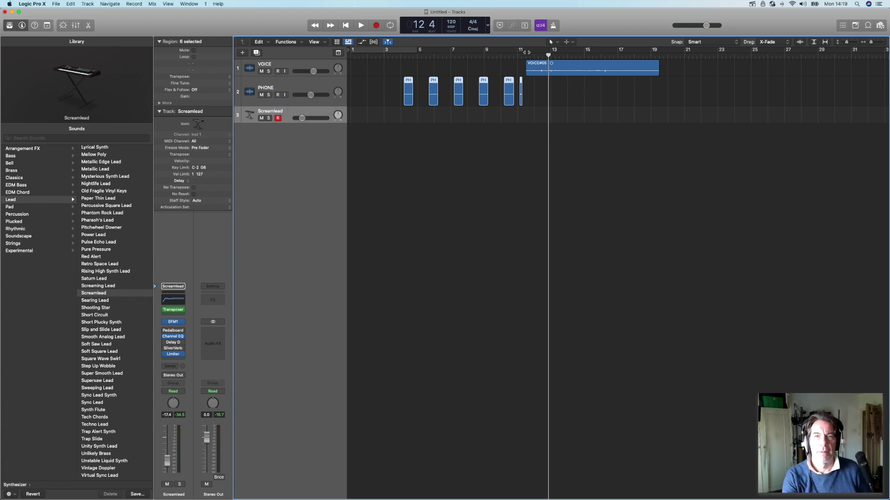
Record the Screamlead part under the voice region from about bar 10 to bar 20, and disarm the synth track.
{"action": "left_click", "coordinate": [597, 54]}
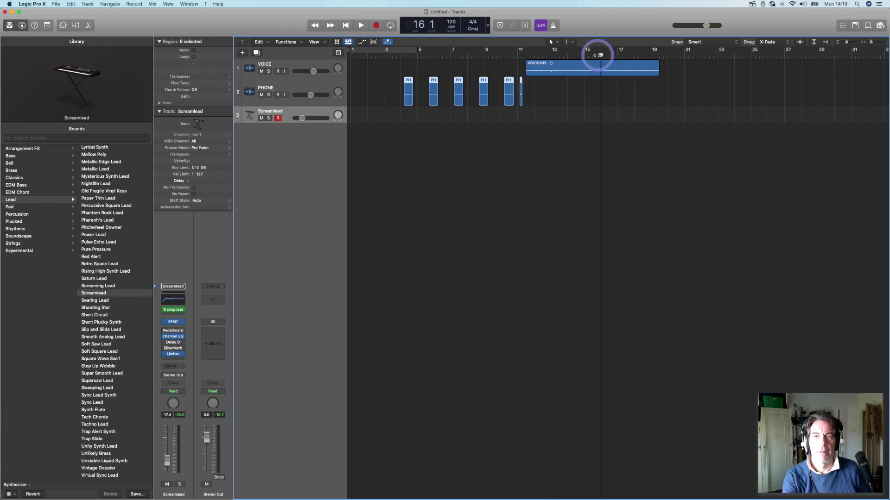
{"action": "left_click", "coordinate": [502, 54]}
{"action": "left_click", "coordinate": [375, 26]}
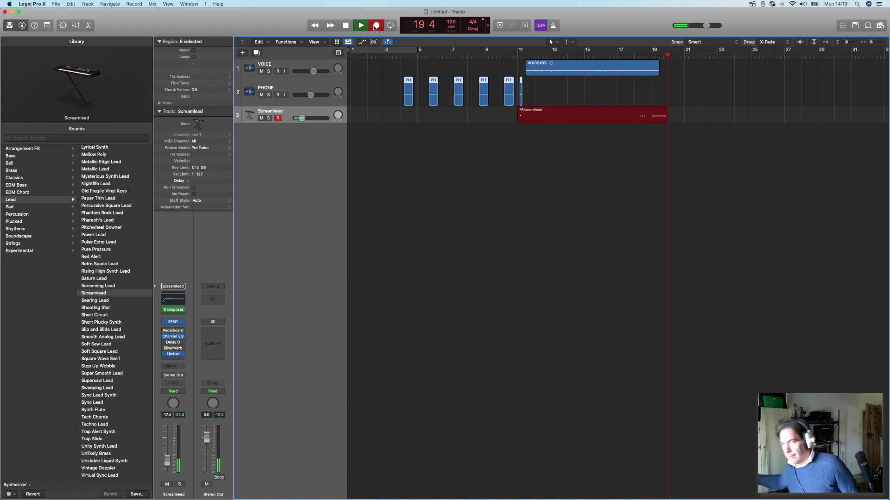
{"action": "key", "text": "space"}
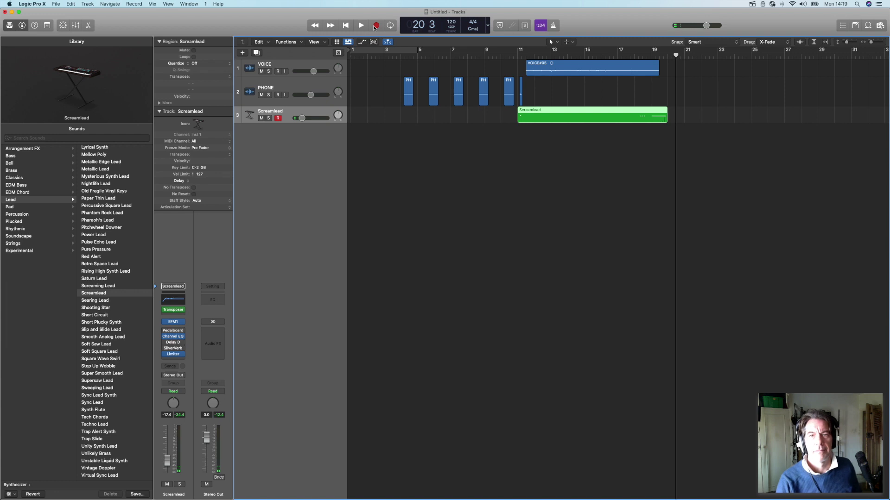
{"action": "left_click", "coordinate": [278, 119]}
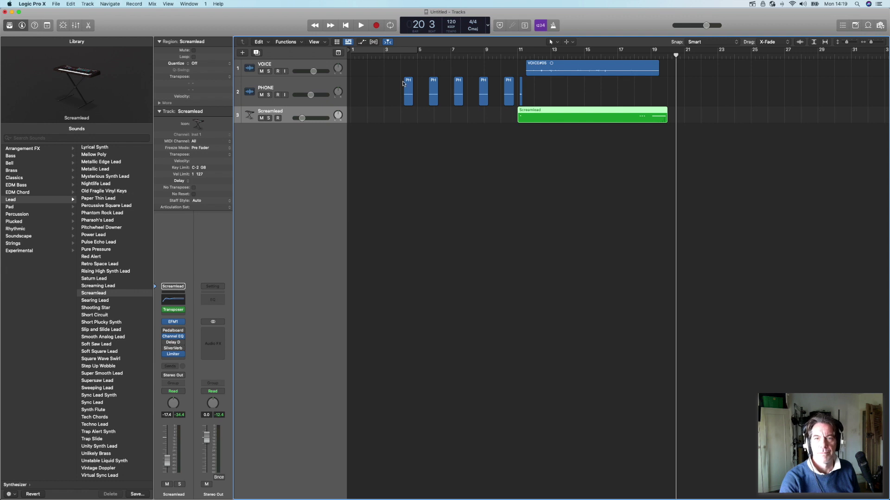
Play the arrangement from just before the first ring and delete the short PHONE click region at bar 11.
{"action": "left_click", "coordinate": [402, 54]}
{"action": "key", "text": "space"}
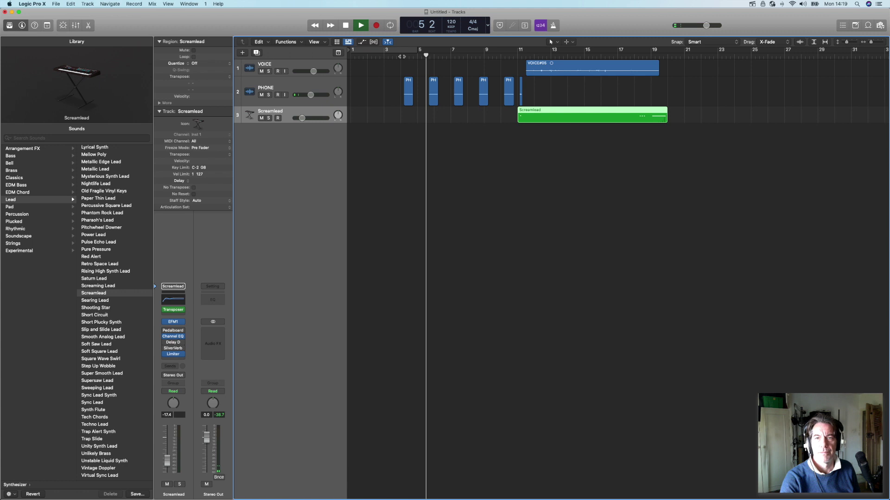
{"action": "left_click", "coordinate": [520, 98]}
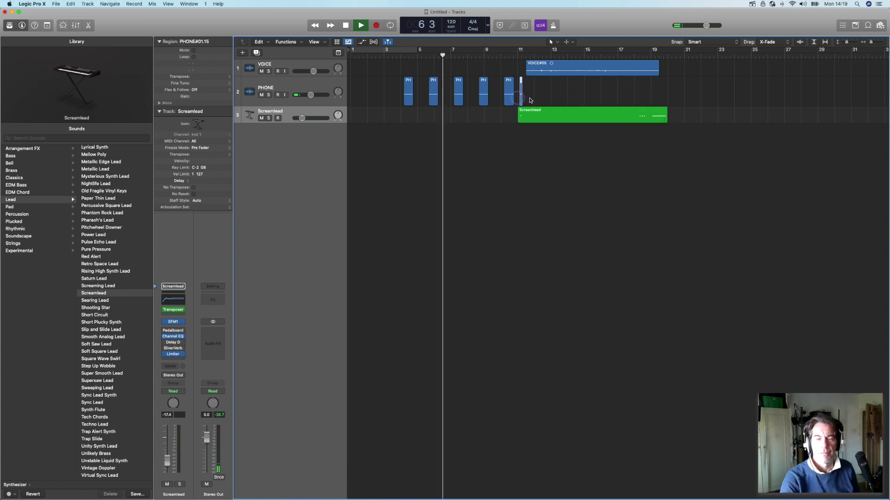
{"action": "key", "text": "Delete"}
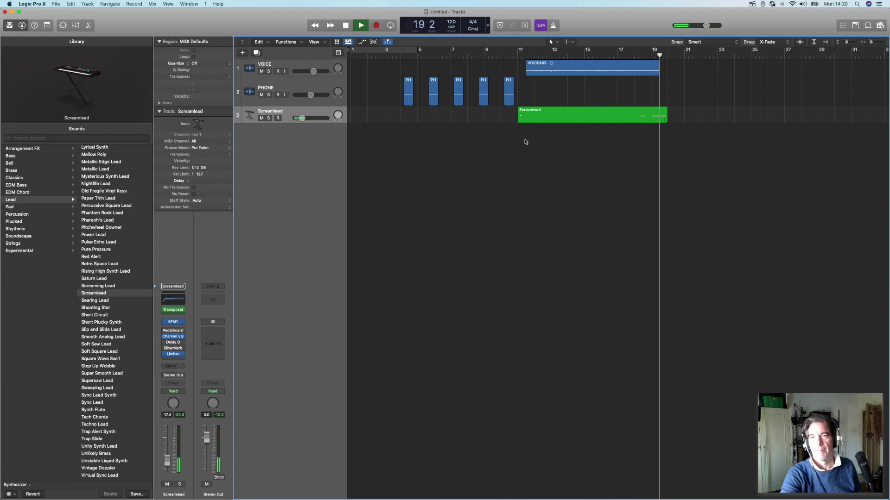
{"action": "key", "text": "space"}
Move the Screamlead track between VOICE and PHONE, and open the mixer while briefly playing the voice passage.
{"action": "left_click", "coordinate": [399, 54]}
{"action": "left_click_drag", "start_coordinate": [309, 117], "coordinate": [317, 91]}
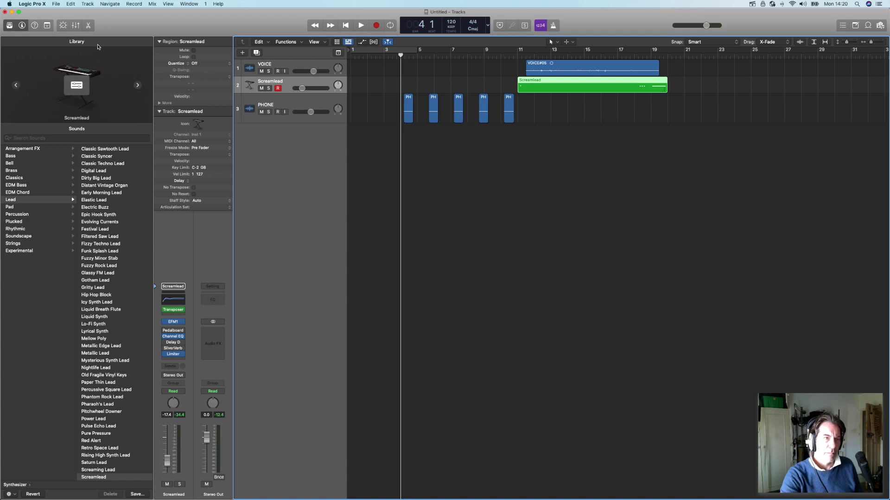
{"action": "left_click", "coordinate": [75, 25]}
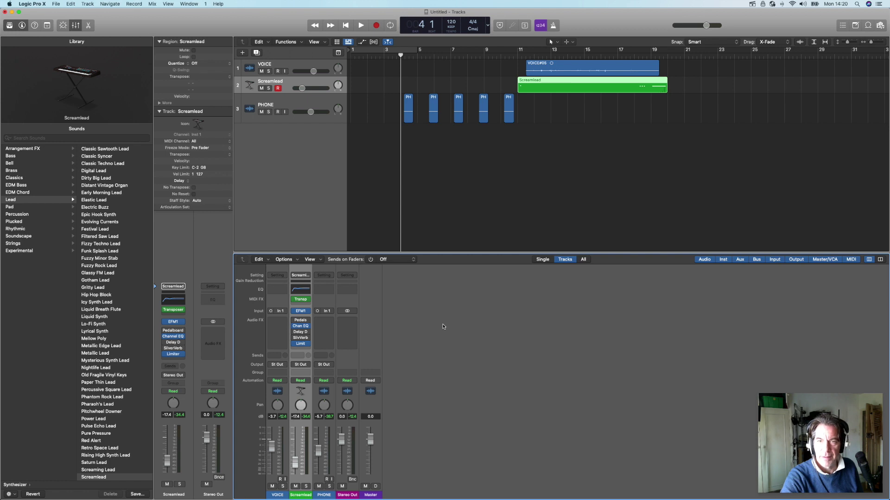
{"action": "double_click", "coordinate": [548, 55]}
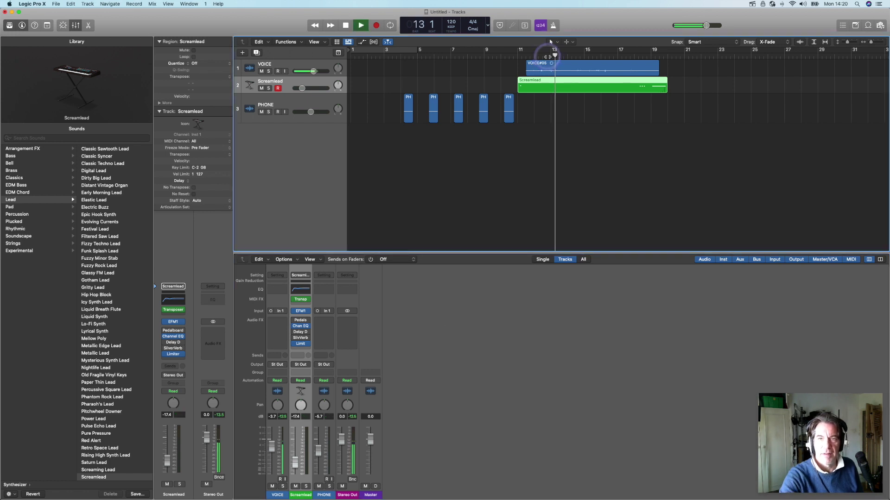
{"action": "key", "text": "space"}
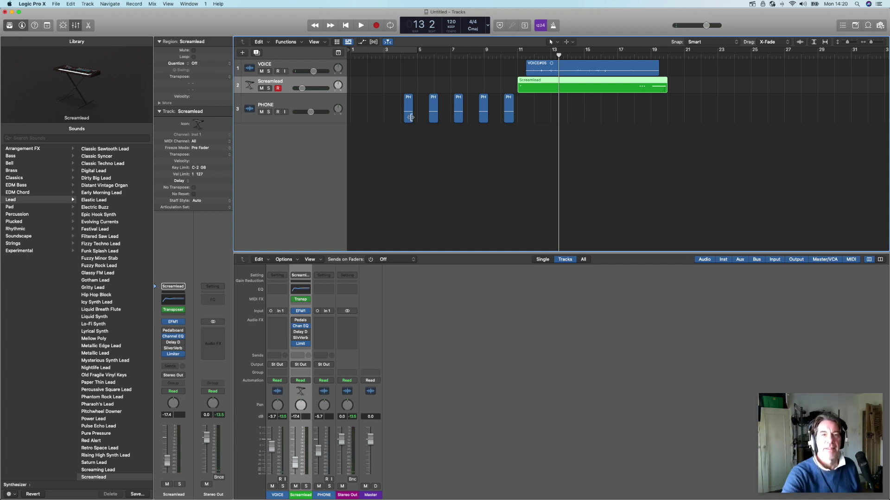
Select the VOICE and Screamlead channel strips together in the mixer and route both outputs to Bus 1.
{"action": "left_click", "coordinate": [290, 67]}
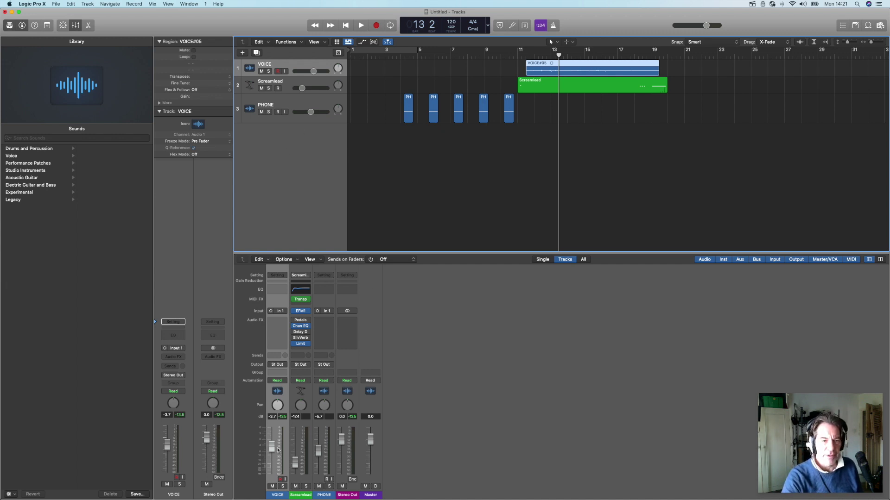
{"action": "left_click", "coordinate": [76, 25]}
{"action": "left_click", "coordinate": [75, 25]}
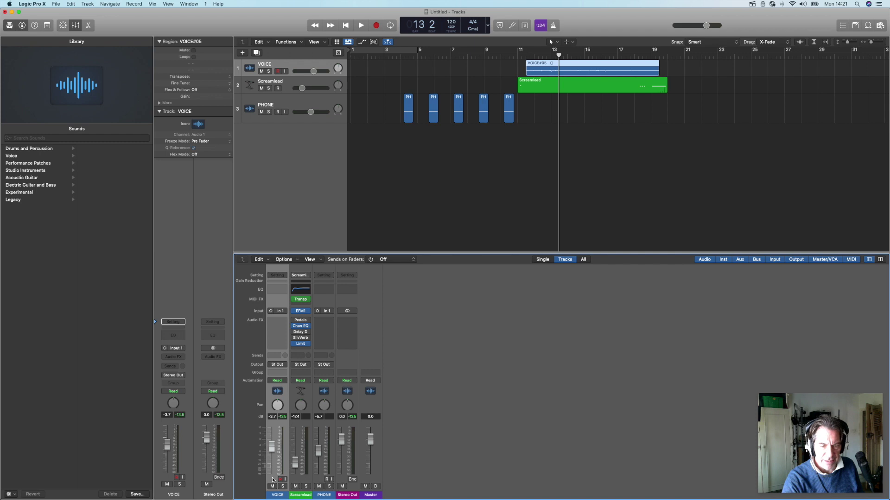
{"action": "left_click", "coordinate": [295, 475]}
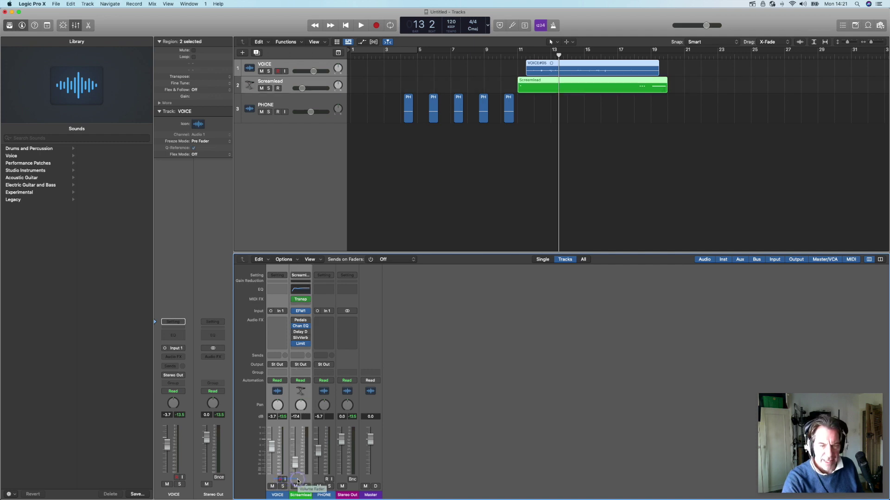
{"action": "left_click", "coordinate": [282, 365]}
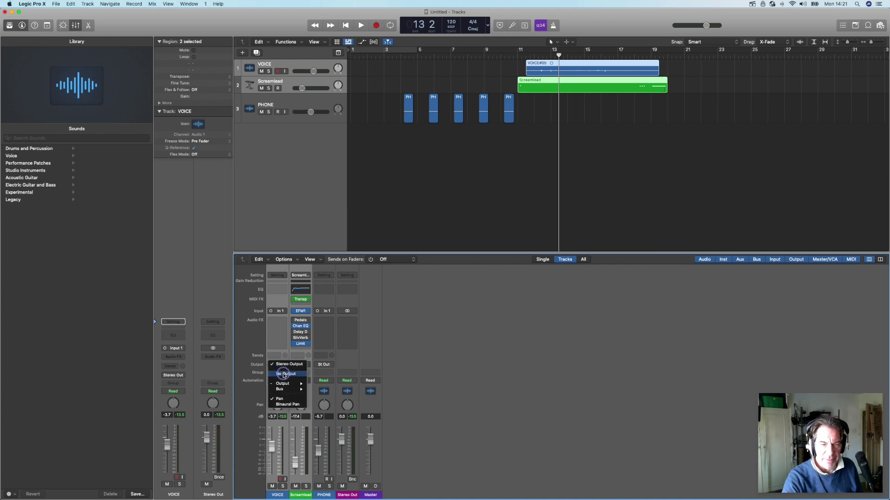
{"action": "mouse_move", "coordinate": [282, 389]}
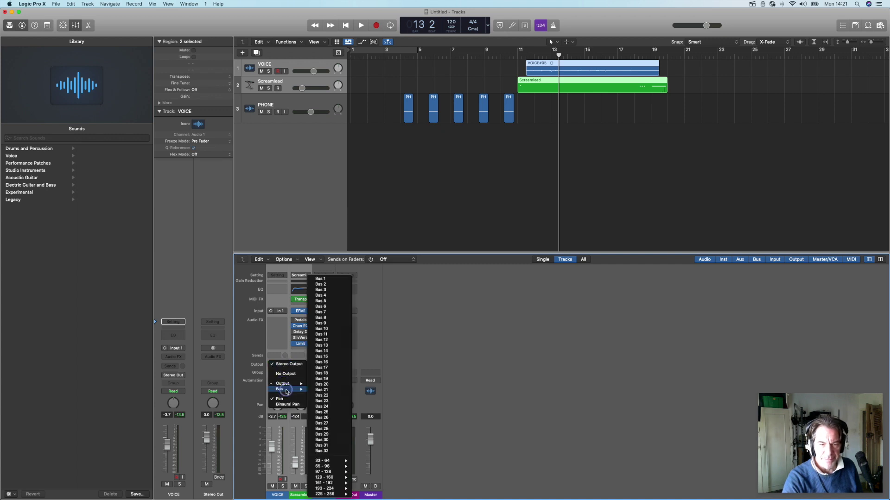
{"action": "left_click", "coordinate": [327, 280]}
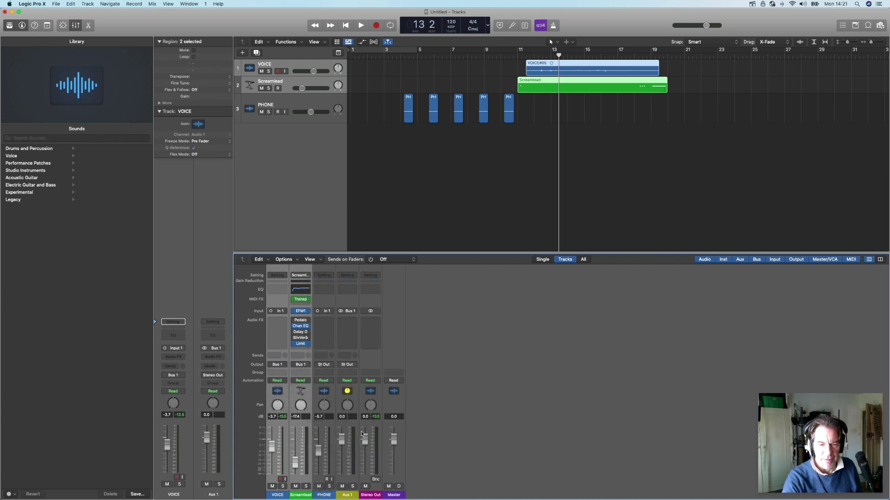
Rename the Aux 1 channel strip in the mixer as EQFX.
{"action": "left_click", "coordinate": [348, 495]}
{"action": "double_click", "coordinate": [347, 494]}
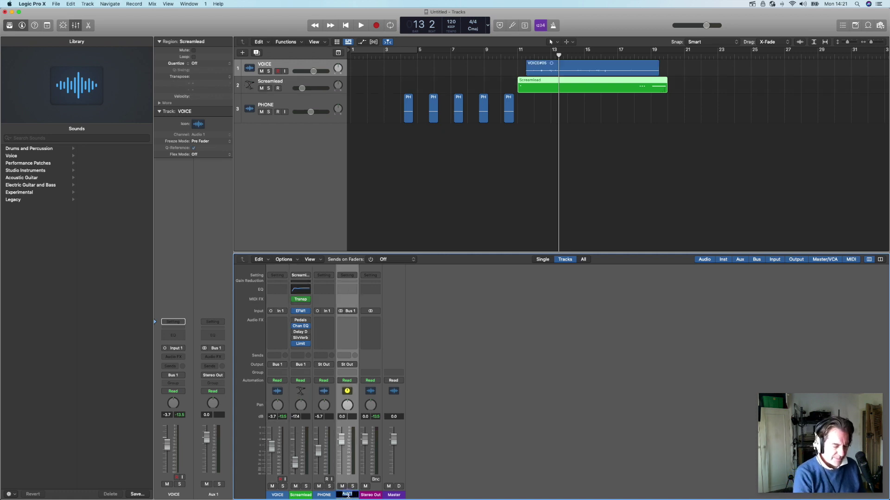
{"action": "type", "text": "E"}
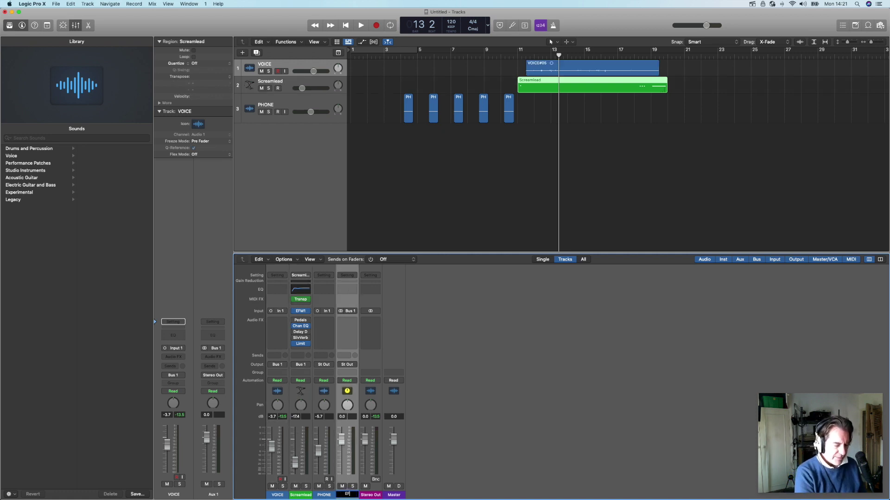
{"action": "type", "text": "QFX"}
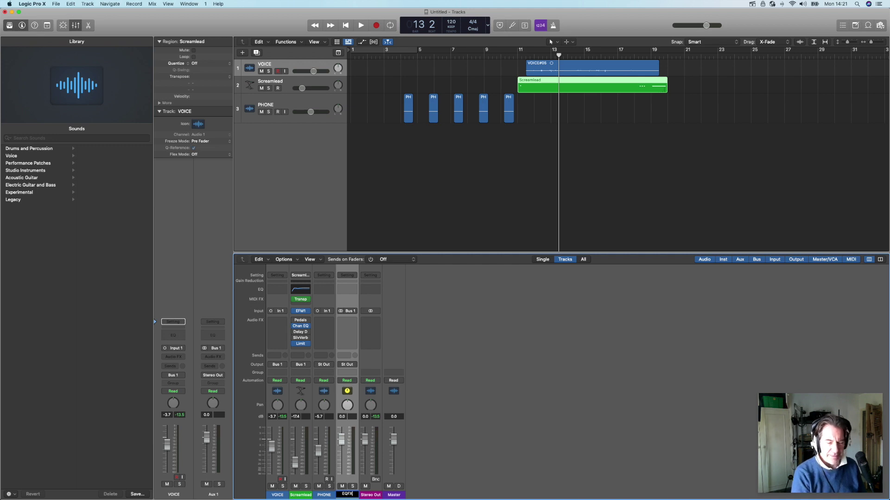
{"action": "key", "text": "Return"}
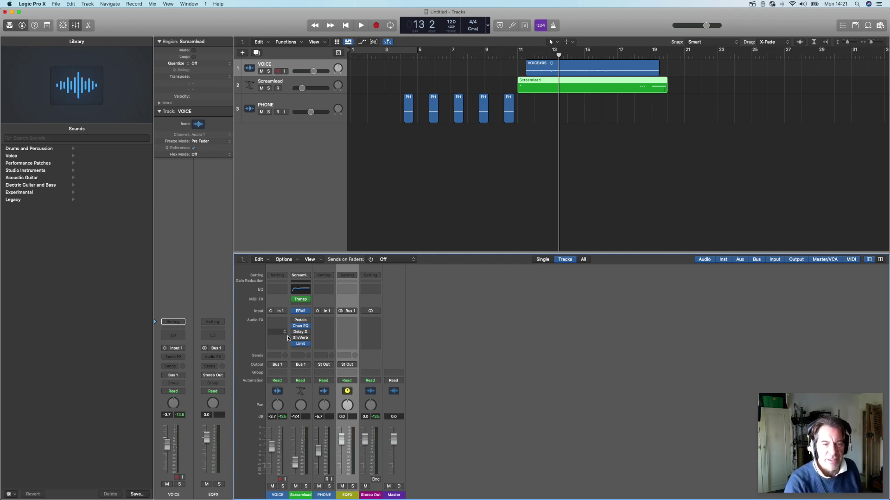
Add a Channel EQ to the EQFX strip, load the EQ Tools preset Phone Filter Notch and close the plug-in window.
{"action": "left_click", "coordinate": [351, 290]}
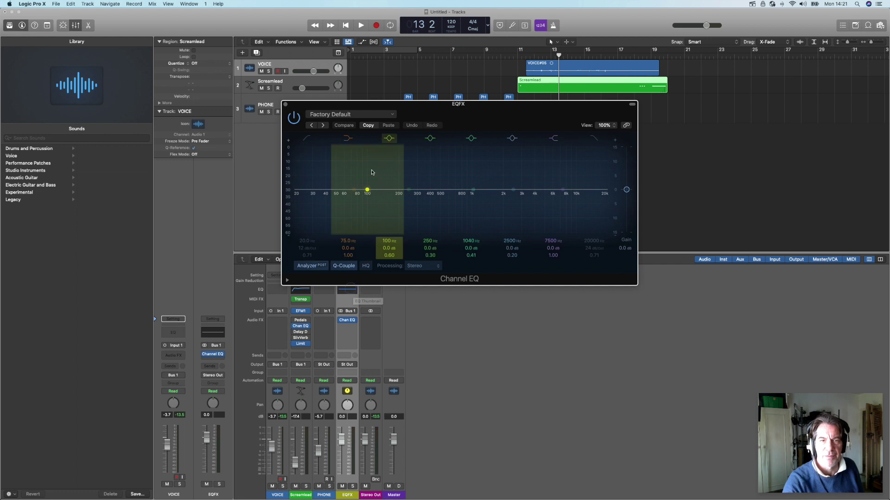
{"action": "left_click_drag", "start_coordinate": [442, 106], "coordinate": [639, 278]}
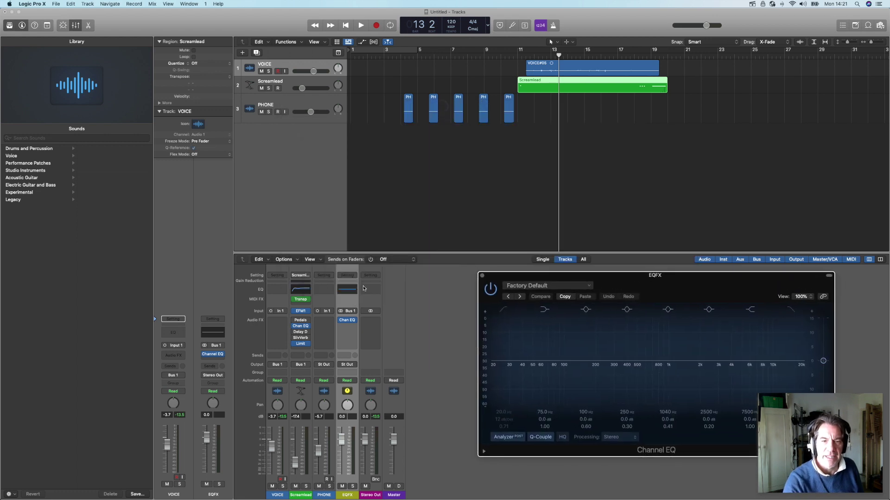
{"action": "left_click_drag", "start_coordinate": [533, 280], "coordinate": [249, 153]}
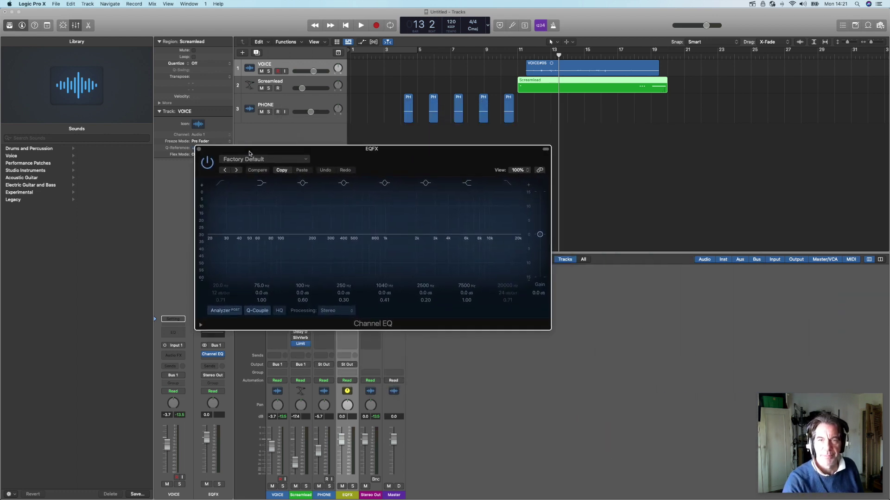
{"action": "left_click", "coordinate": [306, 158]}
{"action": "mouse_move", "coordinate": [261, 337]}
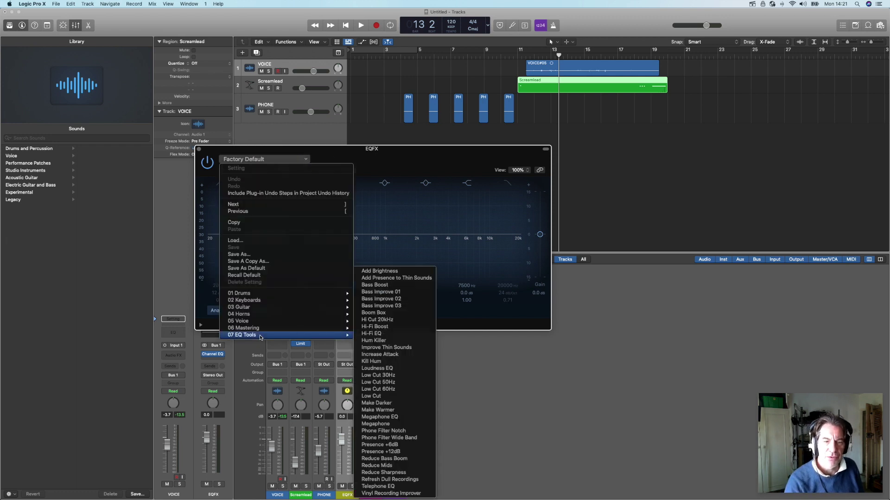
{"action": "left_click", "coordinate": [401, 431]}
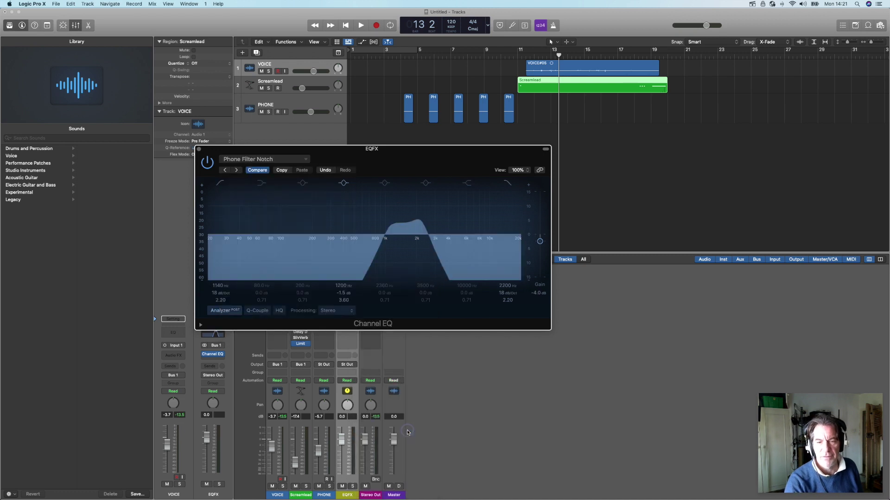
{"action": "left_click", "coordinate": [198, 149]}
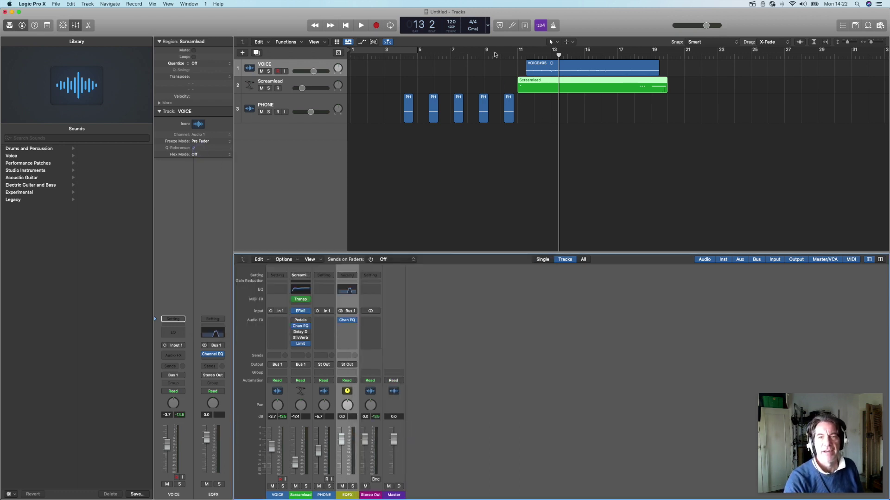
Play the voice and synth passage from about bar 10 to bar 20, and return the playhead to bar 4.
{"action": "left_click", "coordinate": [504, 55]}
{"action": "key", "text": "space"}
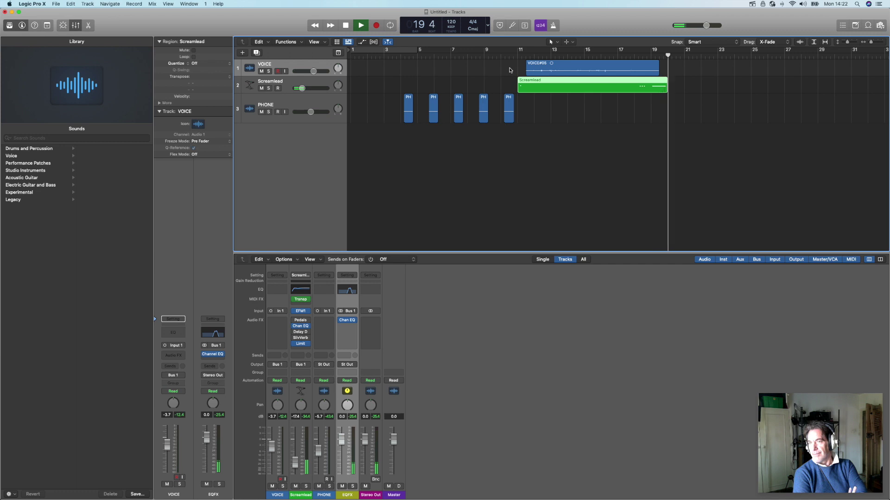
{"action": "key", "text": "space"}
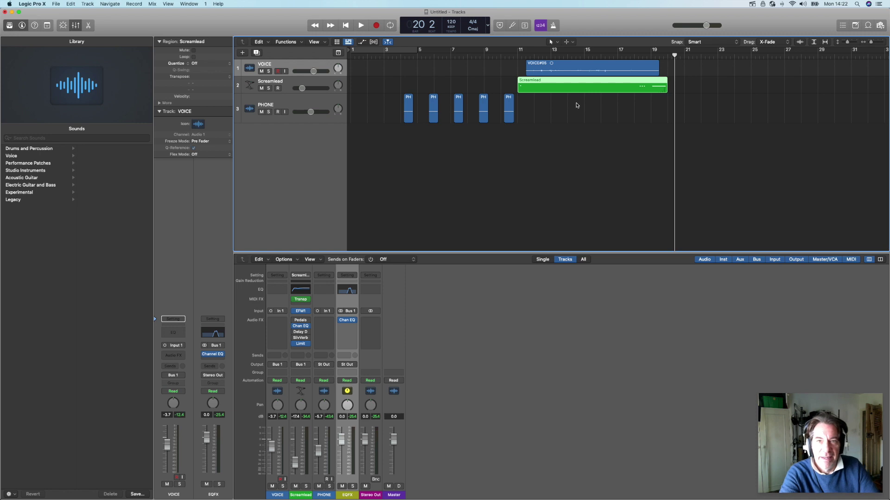
{"action": "left_click", "coordinate": [400, 54]}
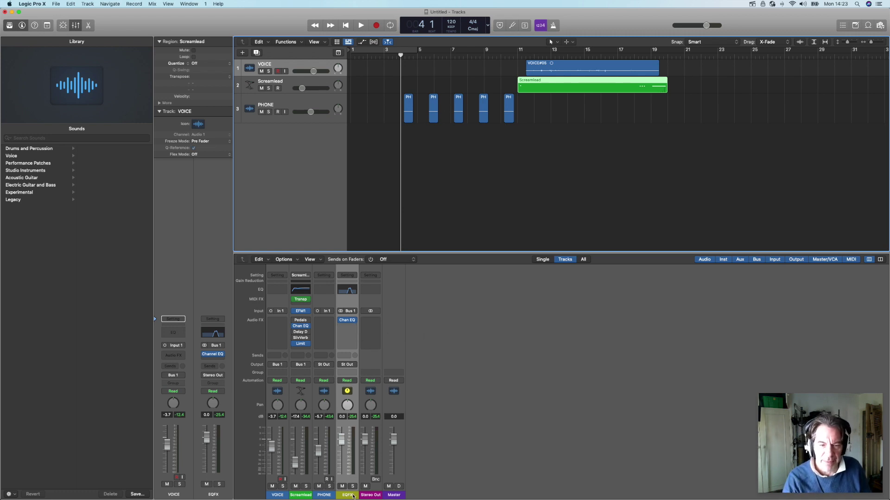
Insert a stereo Clip Distortion below the Channel EQ on the EQFX strip, and look through its presets without choosing one.
{"action": "left_click", "coordinate": [347, 326]}
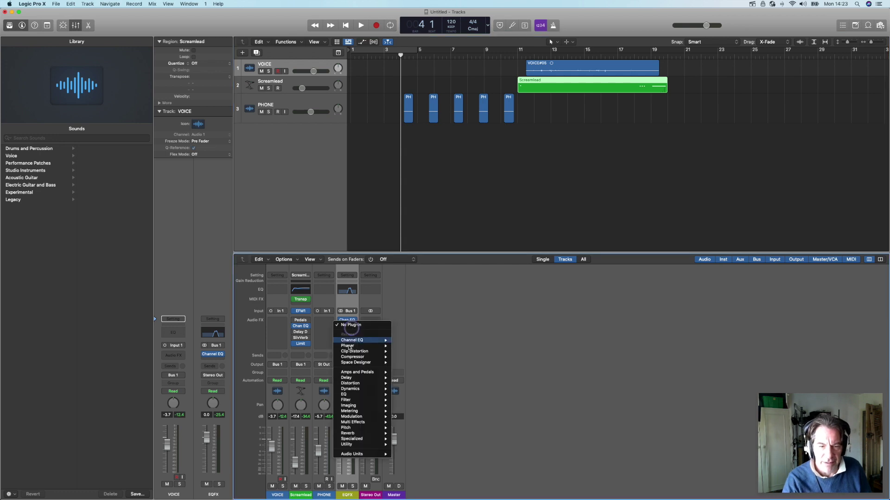
{"action": "mouse_move", "coordinate": [366, 384]}
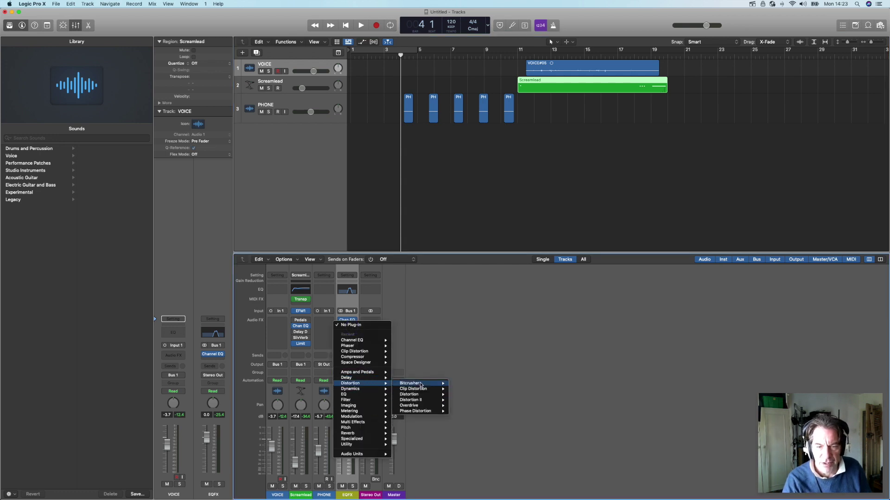
{"action": "mouse_move", "coordinate": [427, 391]}
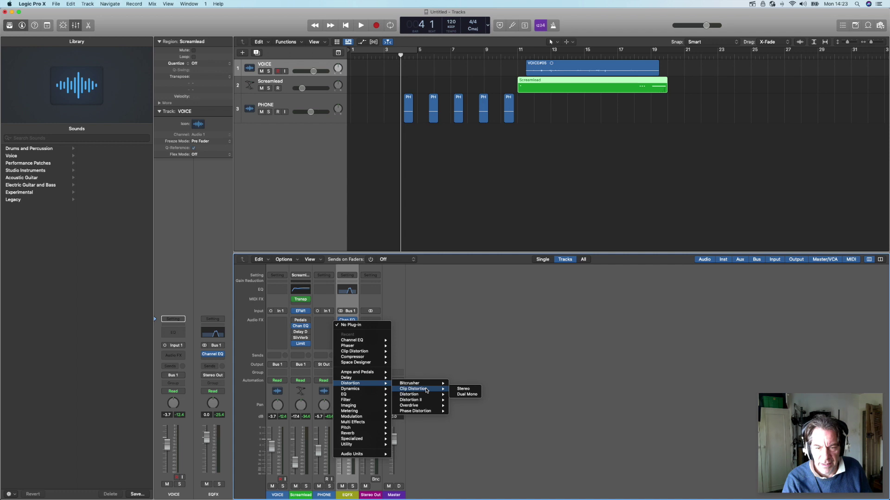
{"action": "left_click", "coordinate": [463, 389]}
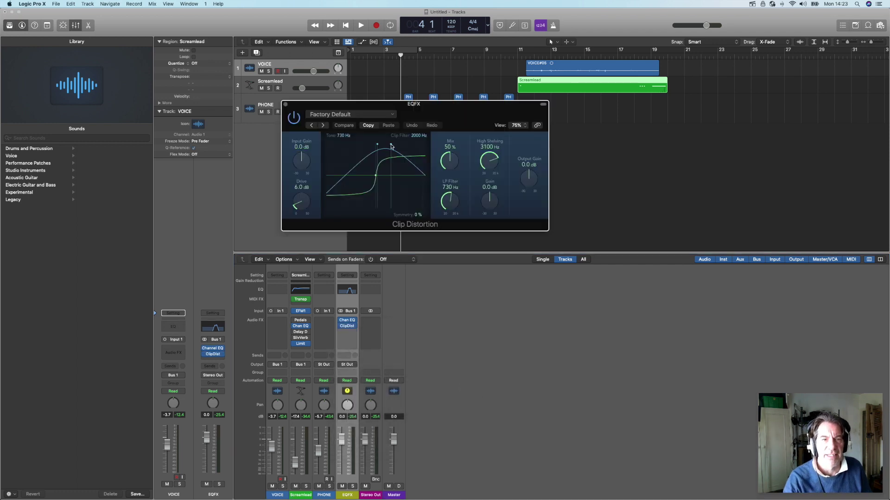
{"action": "left_click", "coordinate": [392, 115]}
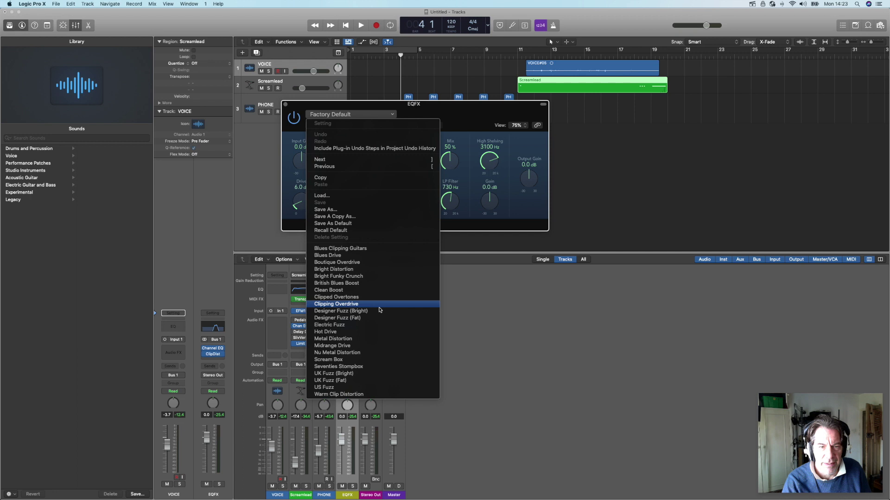
{"action": "left_click", "coordinate": [502, 269]}
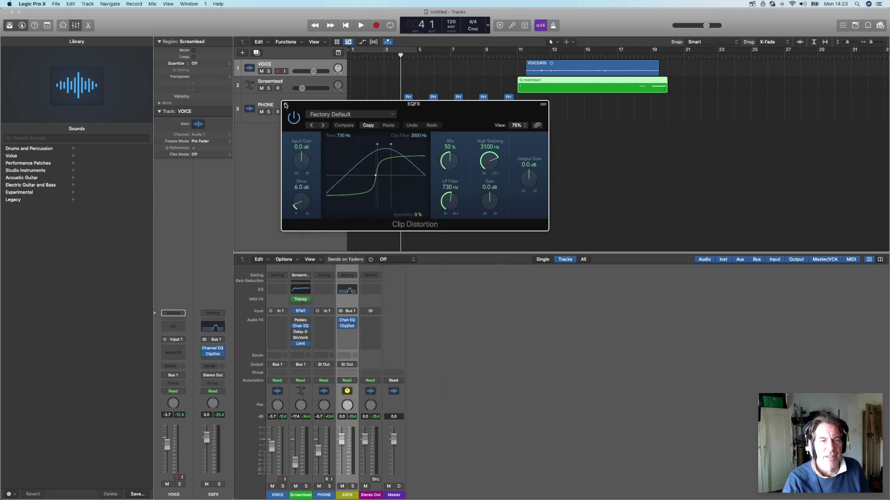
{"action": "left_click", "coordinate": [285, 105]}
Replace the Clip Distortion on EQFX with a stereo Phase Distortion and load its Warm Phase preset.
{"action": "left_click", "coordinate": [356, 326]}
{"action": "mouse_move", "coordinate": [362, 368]}
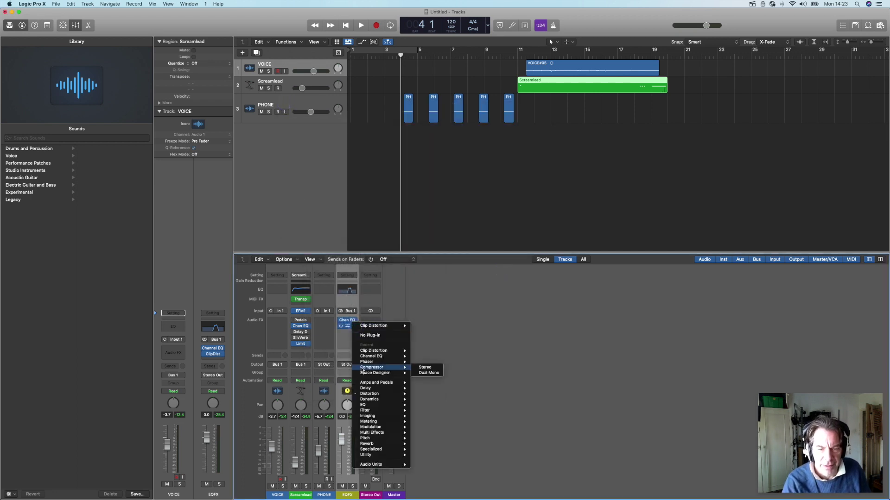
{"action": "mouse_move", "coordinate": [371, 394]}
{"action": "mouse_move", "coordinate": [444, 423]}
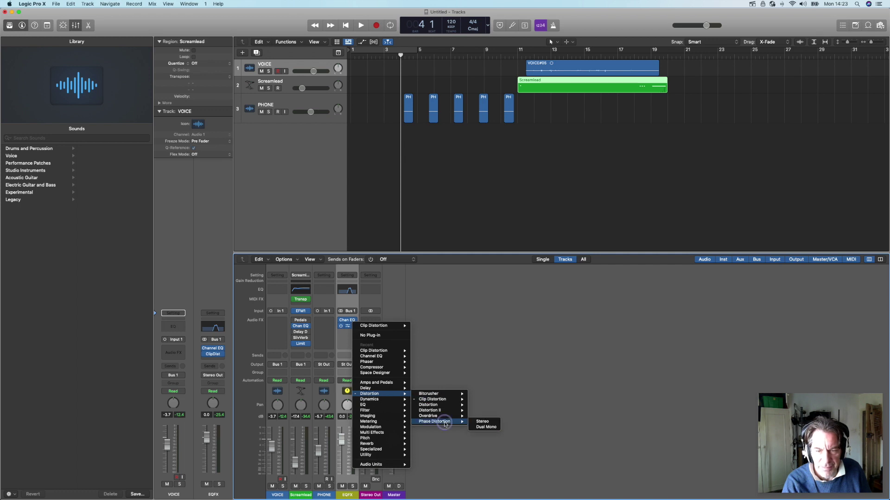
{"action": "left_click", "coordinate": [480, 422]}
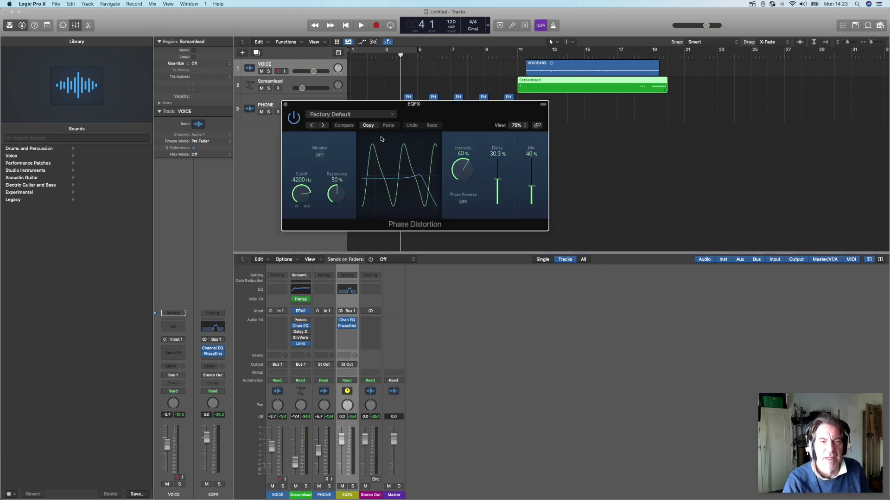
{"action": "left_click", "coordinate": [388, 115]}
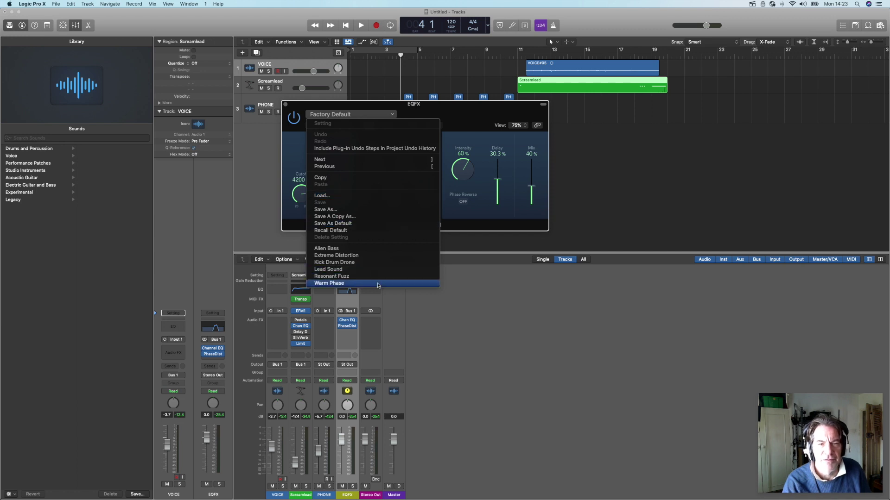
{"action": "left_click", "coordinate": [377, 284]}
Play the voice passage from about bar 11 while raising the Phase Distortion intensity to 55%, and close the plug-in window.
{"action": "left_click", "coordinate": [518, 55]}
{"action": "key", "text": "space"}
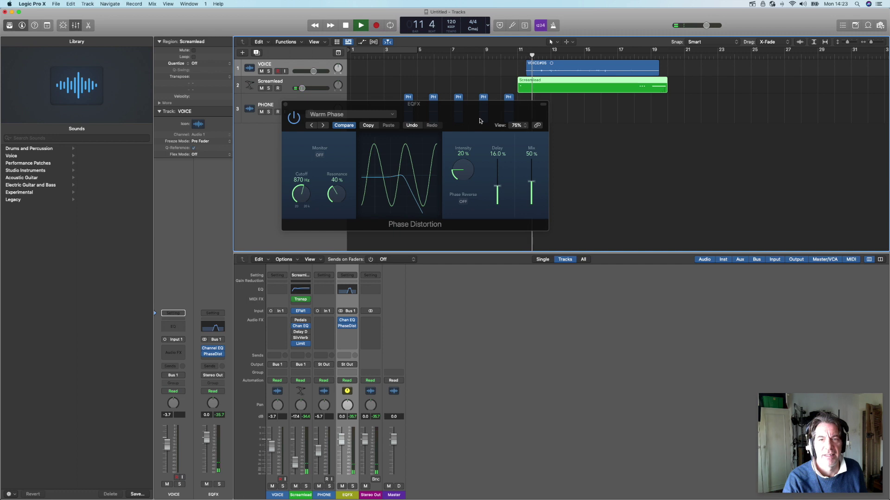
{"action": "left_click_drag", "start_coordinate": [461, 168], "coordinate": [459, 143]}
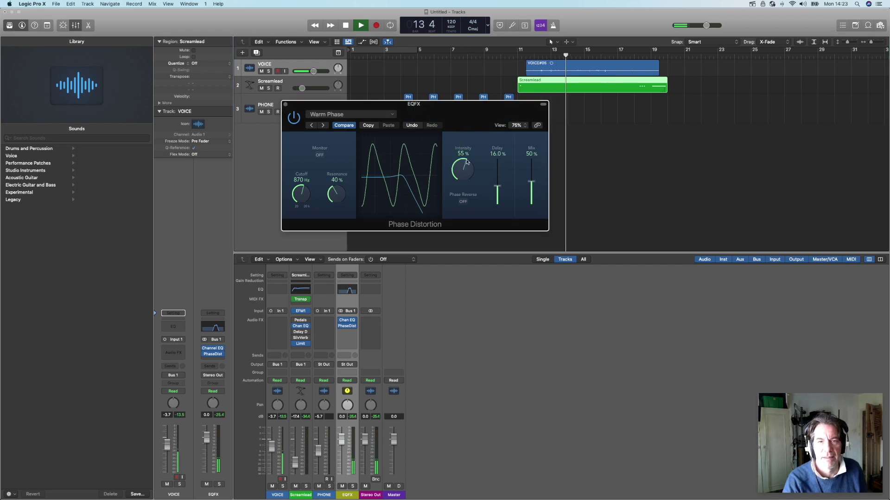
{"action": "key", "text": "space"}
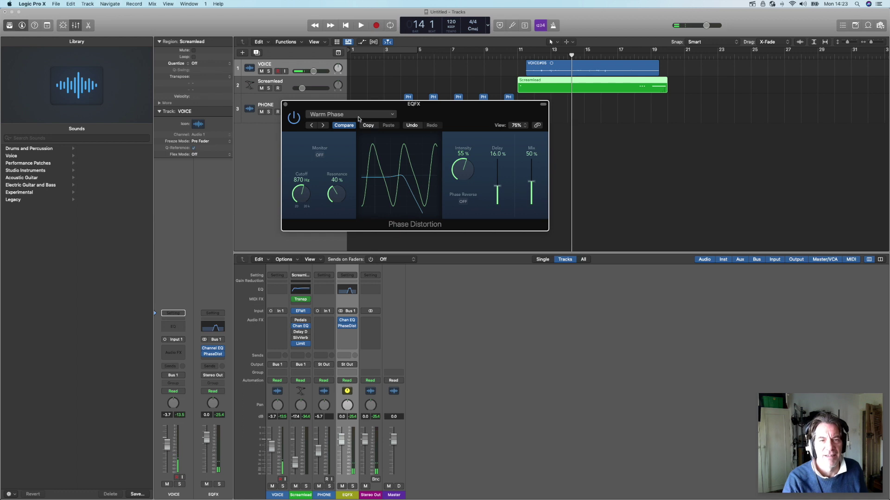
{"action": "left_click", "coordinate": [285, 105]}
Replace the Phase Distortion on EQFX with a stereo Clip Distortion and load its Clipped Overtones preset.
{"action": "left_click", "coordinate": [355, 329]}
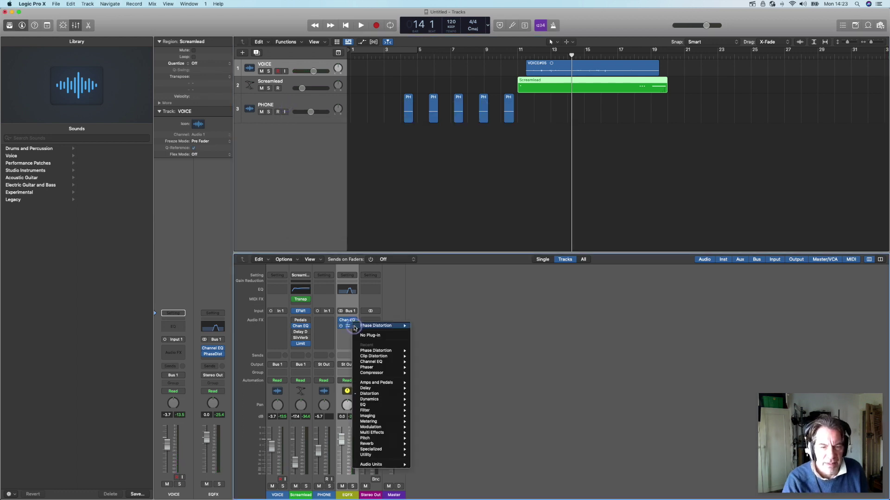
{"action": "mouse_move", "coordinate": [377, 395]}
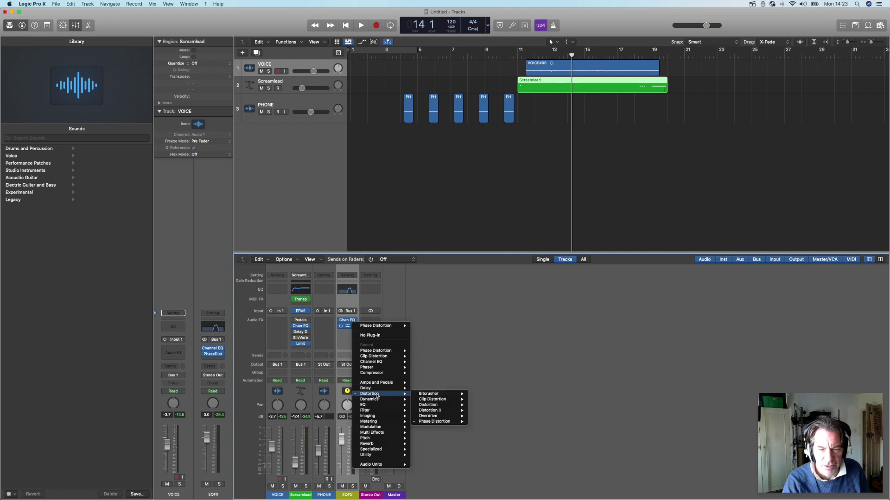
{"action": "mouse_move", "coordinate": [444, 408]}
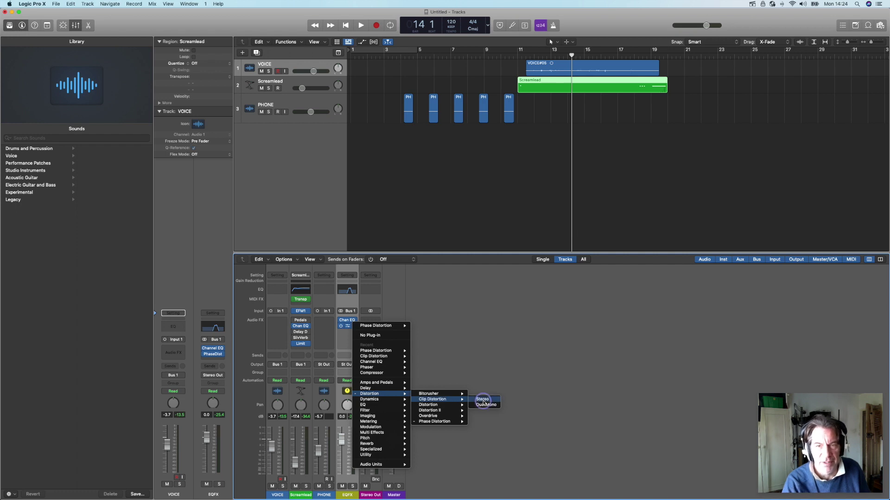
{"action": "left_click", "coordinate": [482, 400]}
{"action": "left_click", "coordinate": [393, 114]}
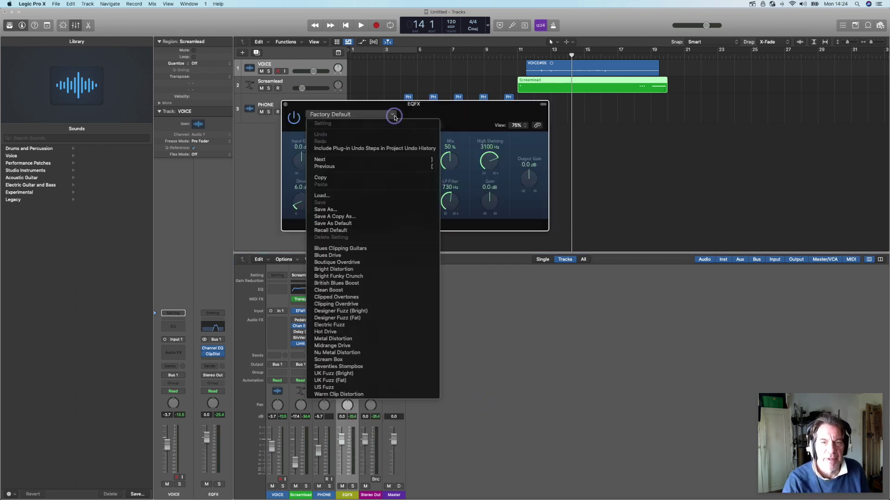
{"action": "left_click", "coordinate": [384, 298]}
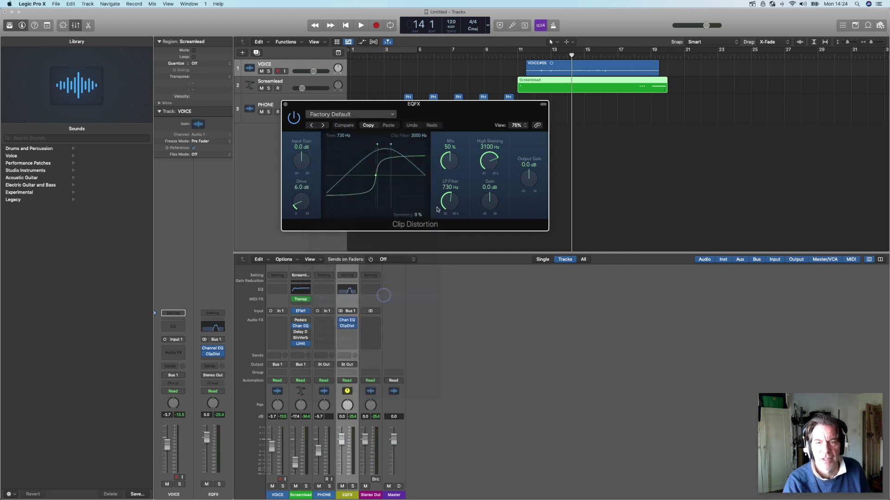
While playing from about bar 11, set the Clip Distortion's mix to 10% and its output gain to -4.0 dB.
{"action": "left_click", "coordinate": [521, 53]}
{"action": "key", "text": "space"}
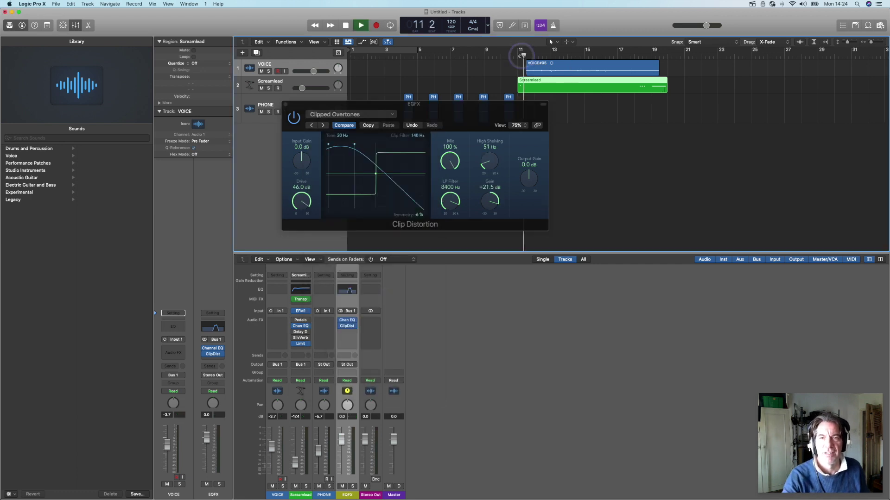
{"action": "left_click_drag", "start_coordinate": [449, 161], "coordinate": [454, 223]}
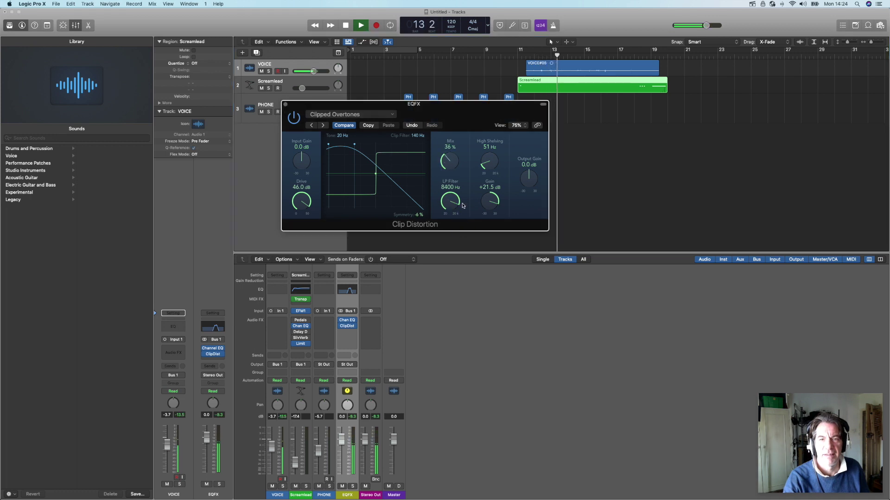
{"action": "left_click_drag", "start_coordinate": [448, 165], "coordinate": [450, 178]}
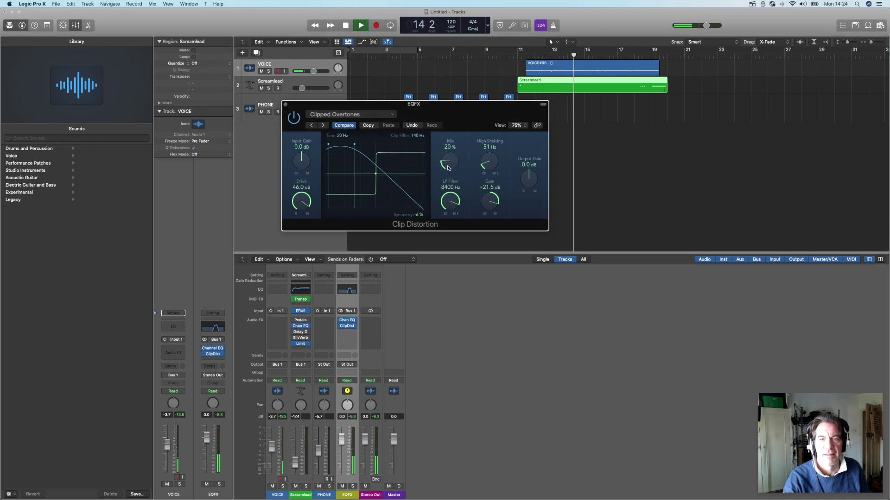
{"action": "left_click_drag", "start_coordinate": [523, 180], "coordinate": [522, 187]}
{"action": "left_click_drag", "start_coordinate": [450, 168], "coordinate": [453, 185]}
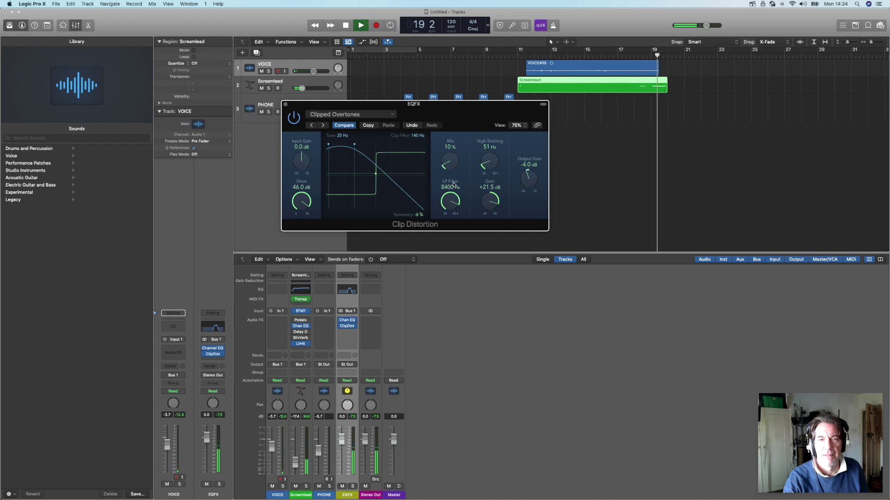
Load the Warm Clip Distortion preset in EQFX's Clip Distortion, audition it from about bar 11, and close the plug-in window.
{"action": "key", "text": "space"}
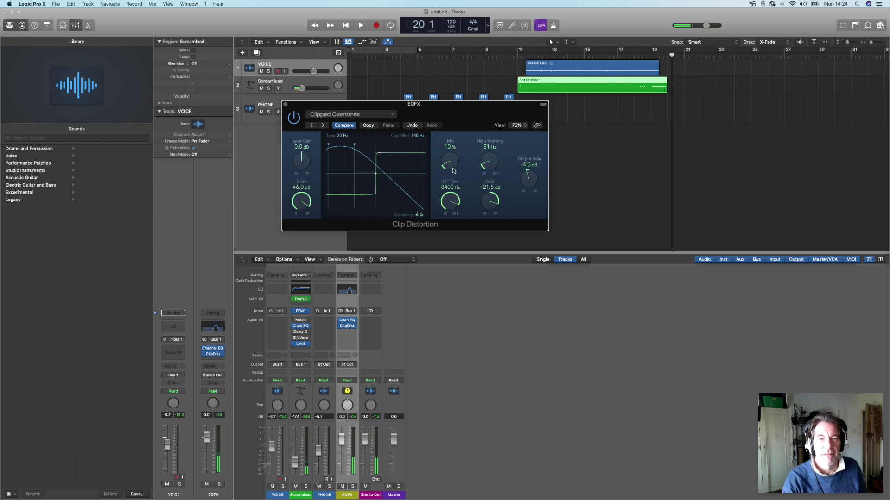
{"action": "left_click", "coordinate": [385, 113]}
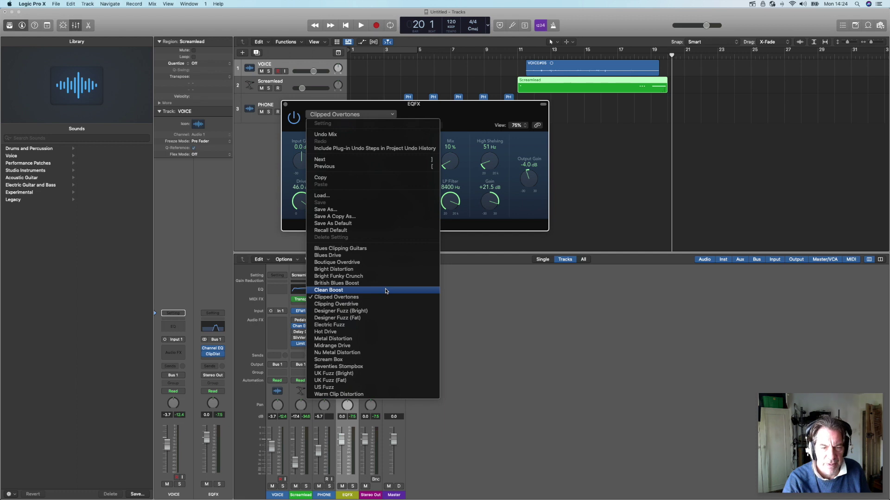
{"action": "left_click", "coordinate": [391, 395]}
{"action": "left_click", "coordinate": [515, 58]}
{"action": "key", "text": "space"}
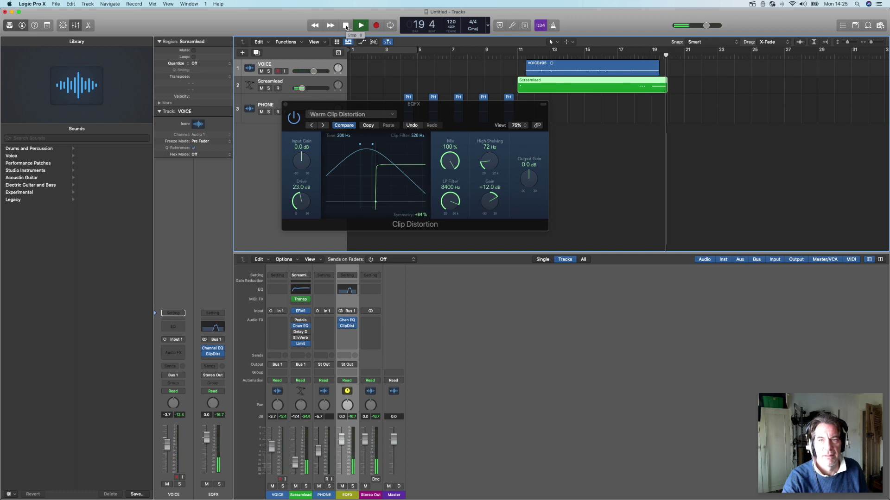
{"action": "left_click", "coordinate": [286, 104]}
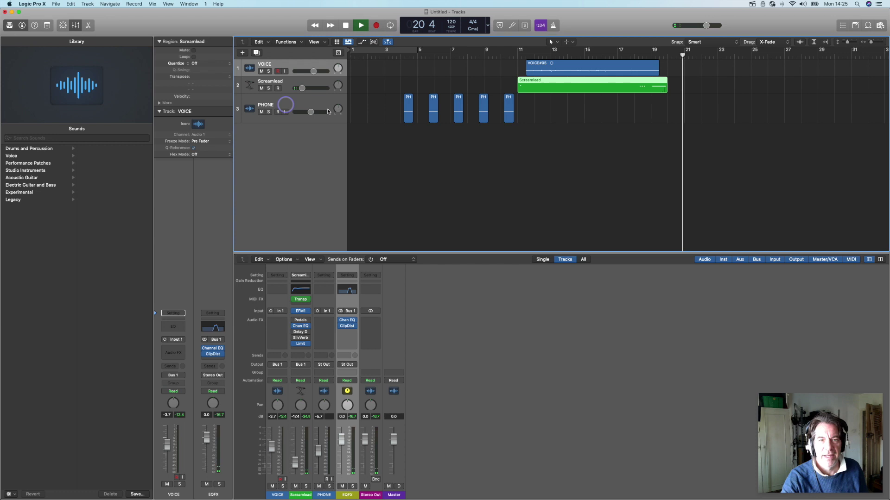
{"action": "key", "text": "space"}
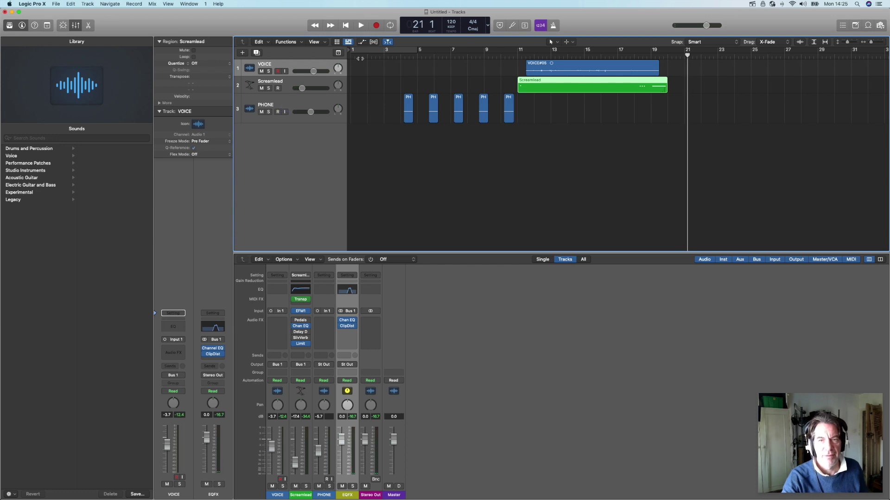
Add a stereo Phaser after the Clip Distortion on EQFX and load its Phase Filter 02 preset.
{"action": "left_click", "coordinate": [400, 55]}
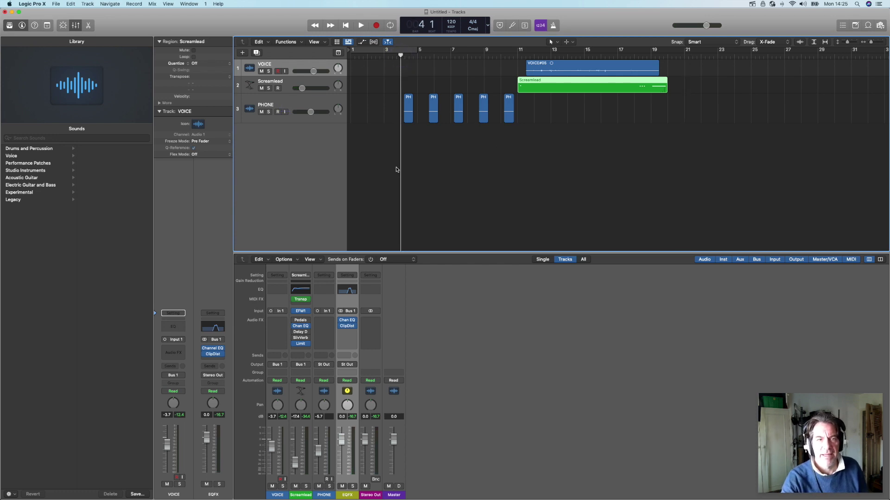
{"action": "left_click", "coordinate": [353, 334]}
{"action": "mouse_move", "coordinate": [357, 423]}
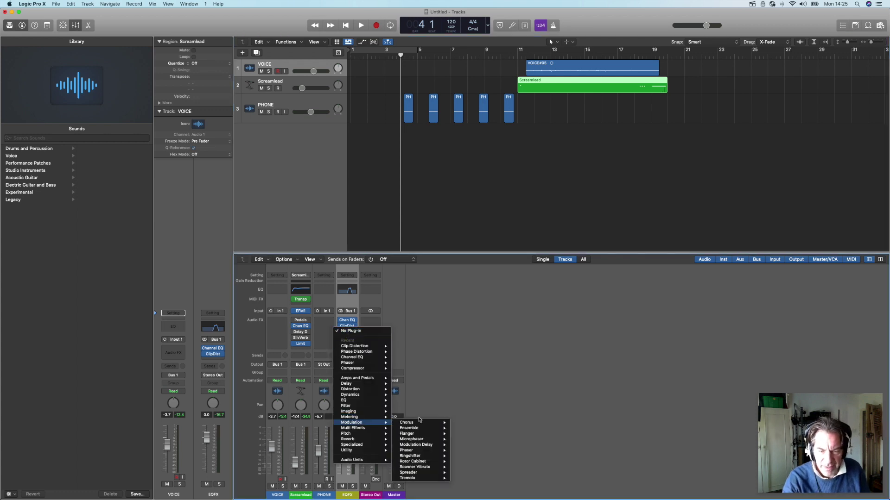
{"action": "mouse_move", "coordinate": [422, 452]}
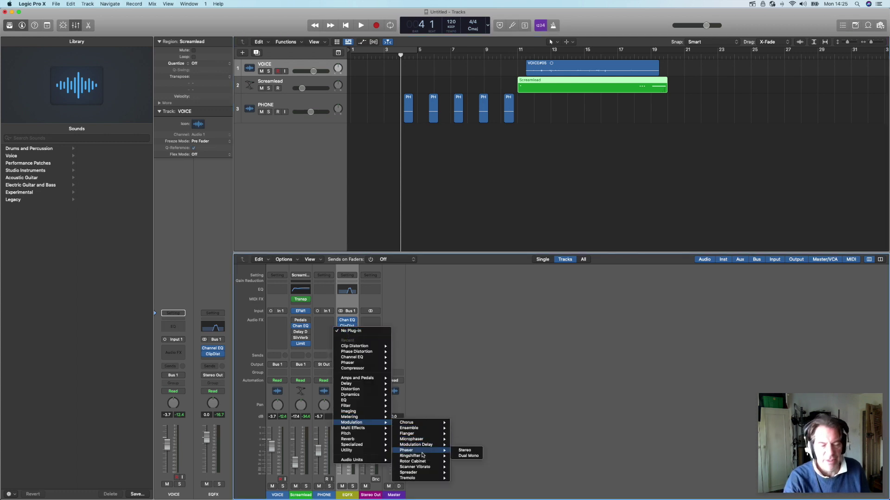
{"action": "left_click", "coordinate": [465, 450]}
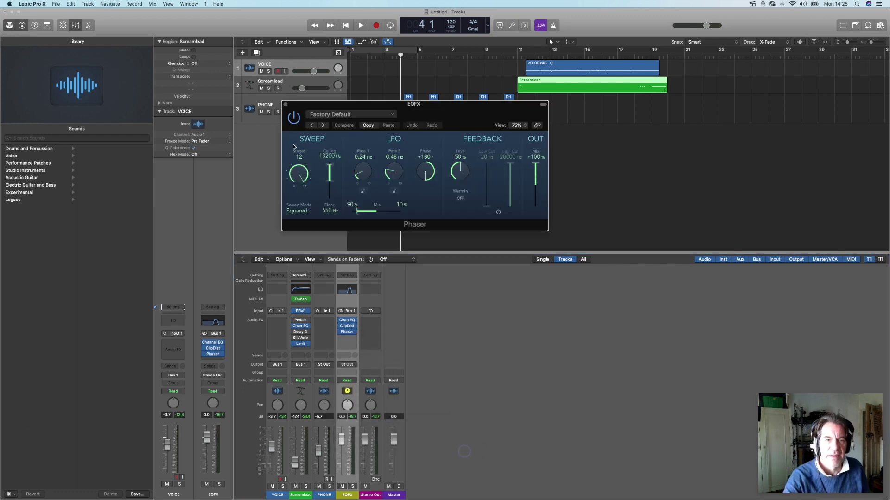
{"action": "left_click", "coordinate": [391, 115]}
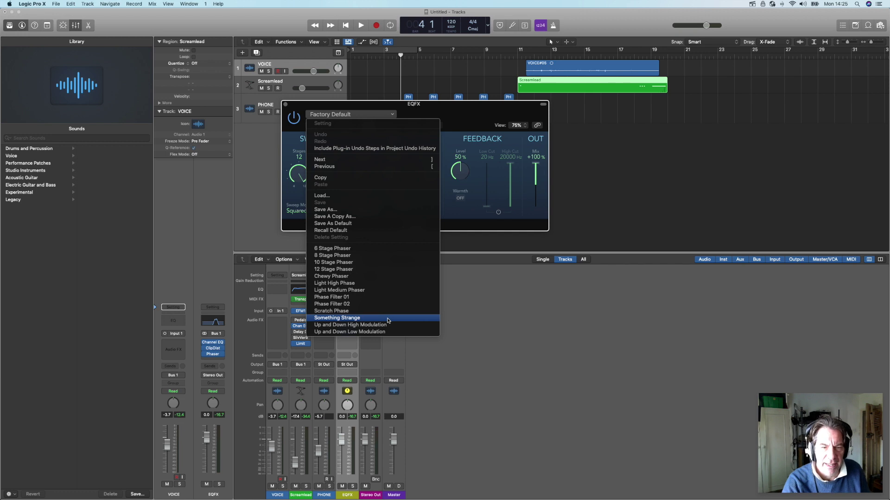
{"action": "left_click", "coordinate": [389, 304]}
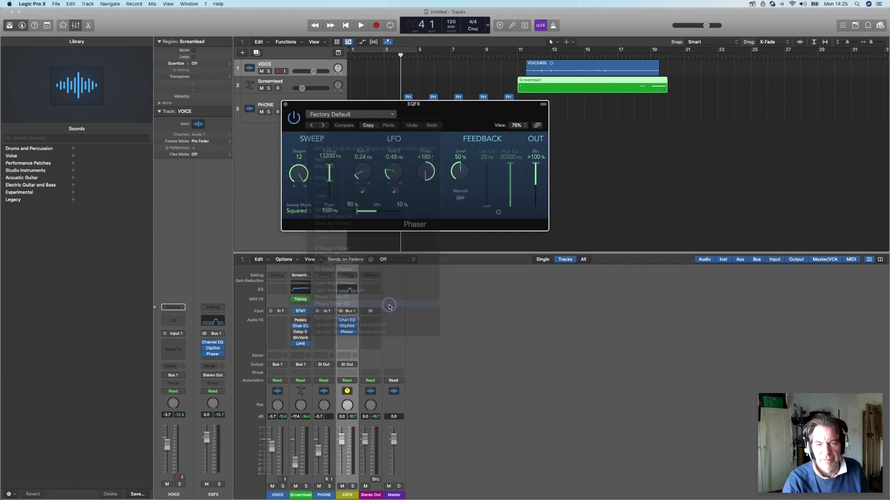
Play from about bar 11 while setting the Phaser's output mix to +42%, and close the plug-in window.
{"action": "left_click_drag", "start_coordinate": [444, 111], "coordinate": [409, 184]}
{"action": "key", "text": "space"}
{"action": "left_click", "coordinate": [514, 56]}
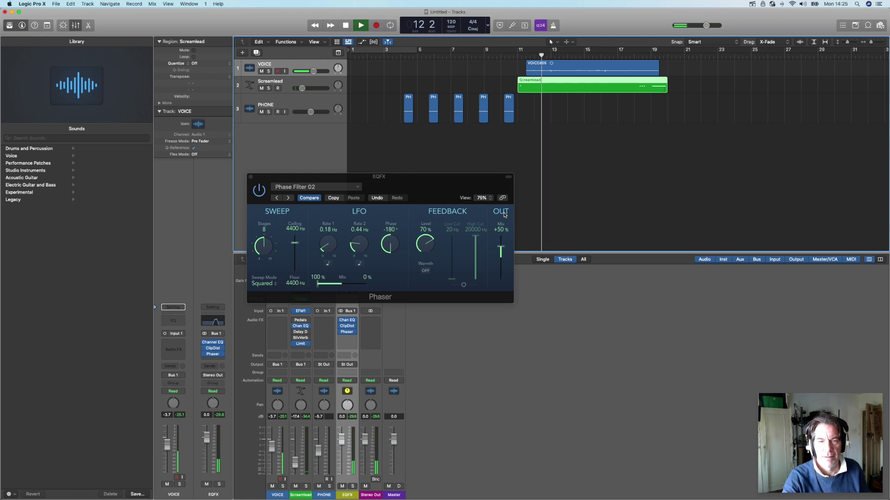
{"action": "left_click_drag", "start_coordinate": [501, 253], "coordinate": [498, 274]}
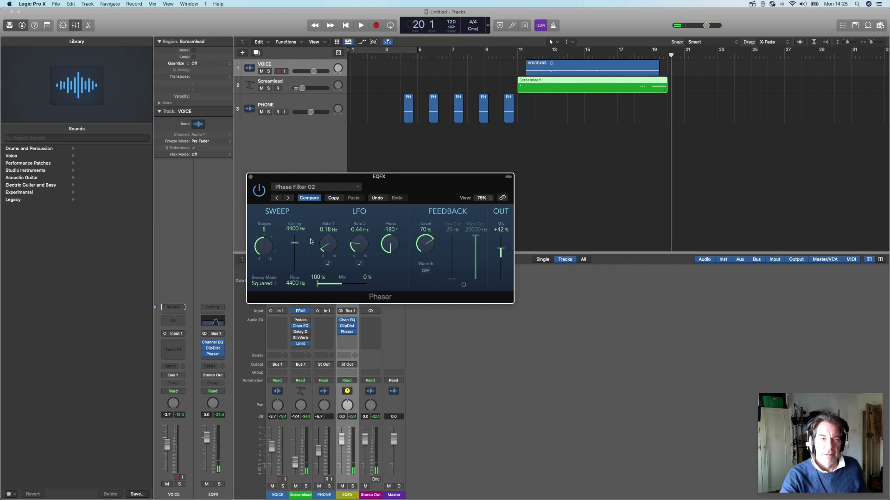
{"action": "left_click", "coordinate": [250, 177]}
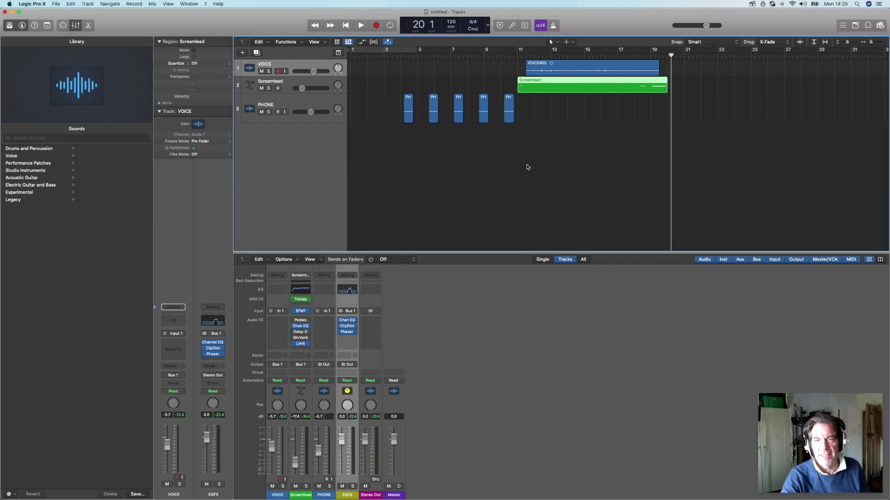
Delete the last two phone ring regions and move the remaining three so the last ring falls just before the Screamlead region.
{"action": "left_click_drag", "start_coordinate": [396, 117], "coordinate": [456, 119]}
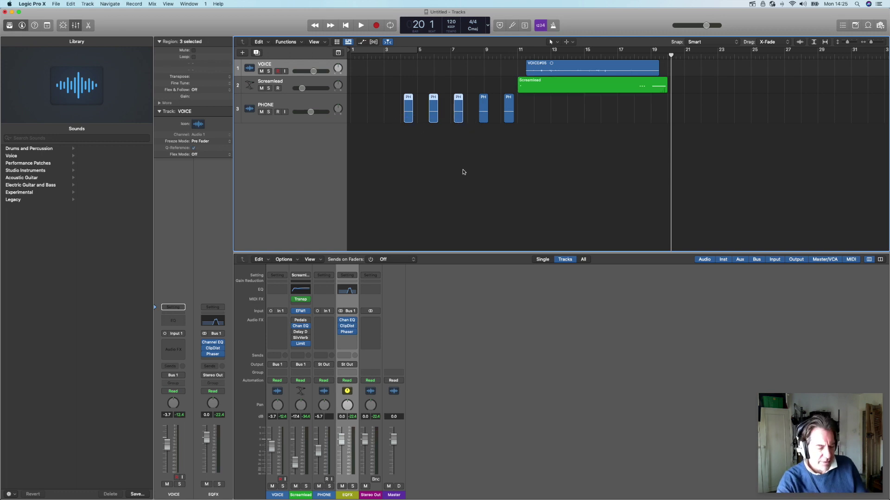
{"action": "left_click", "coordinate": [507, 111]}
{"action": "key", "text": "Delete"}
{"action": "left_click", "coordinate": [483, 114]}
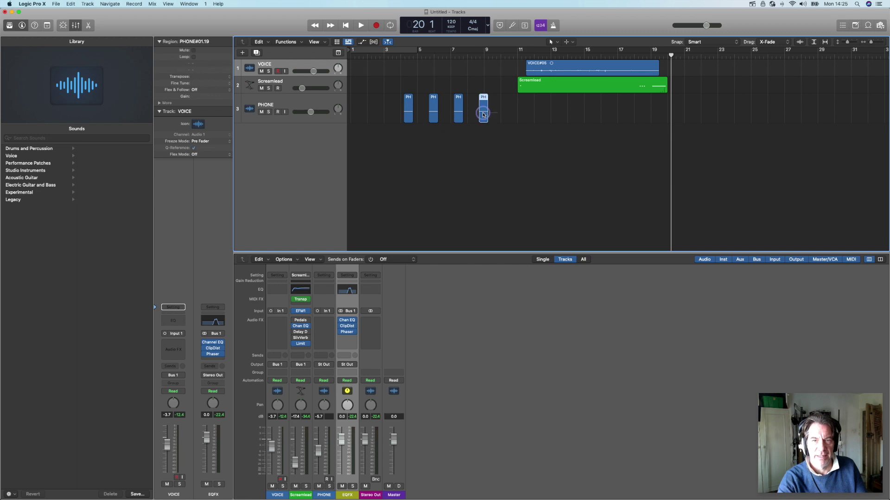
{"action": "key", "text": "Delete"}
{"action": "left_click_drag", "start_coordinate": [393, 94], "coordinate": [507, 119]}
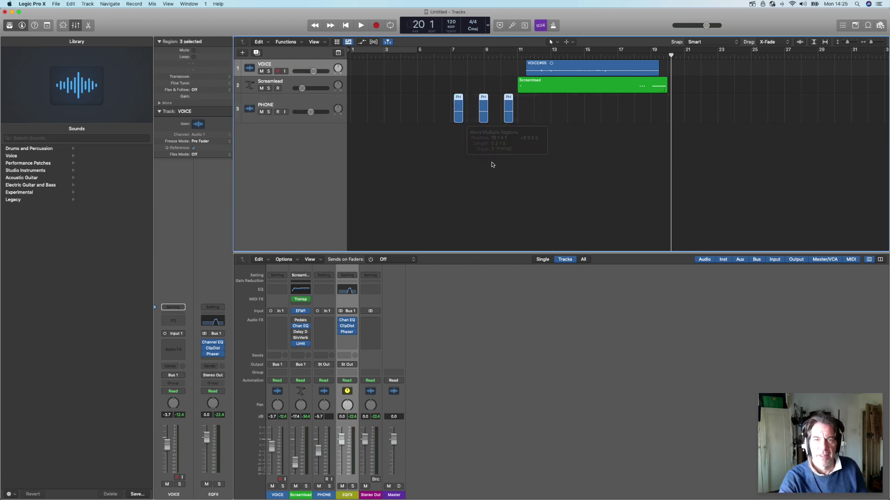
{"action": "left_click", "coordinate": [495, 163]}
Move all the voice, synth and phone regions together so that the first phone ring starts at bar 1.
{"action": "left_click", "coordinate": [431, 54]}
{"action": "mouse_move", "coordinate": [430, 93]}
{"action": "left_mouse_down"}
{"action": "mouse_move", "coordinate": [477, 115]}
{"action": "mouse_move", "coordinate": [429, 98]}
{"action": "left_mouse_up"}
{"action": "left_click_drag", "start_coordinate": [435, 60], "coordinate": [748, 180]}
{"action": "left_click_drag", "start_coordinate": [574, 91], "coordinate": [471, 91]}
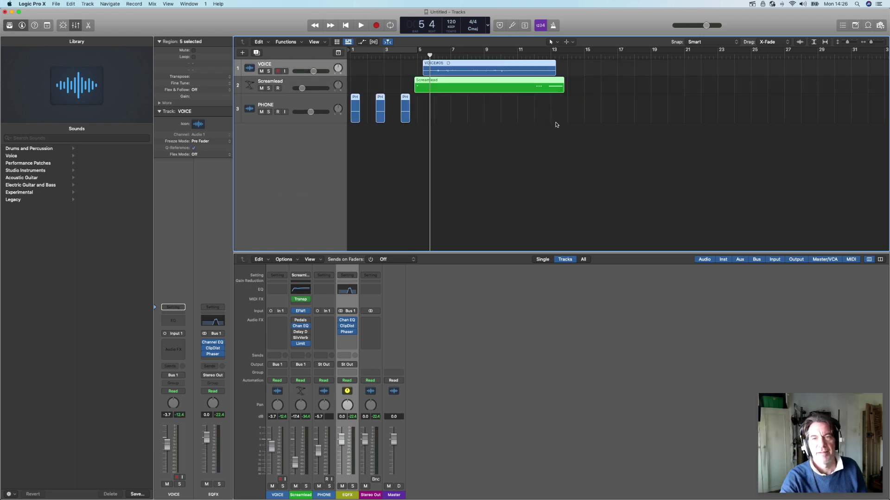
Play the whole scene from bar 1 and stop after the Screamlead region ends.
{"action": "left_click", "coordinate": [360, 27]}
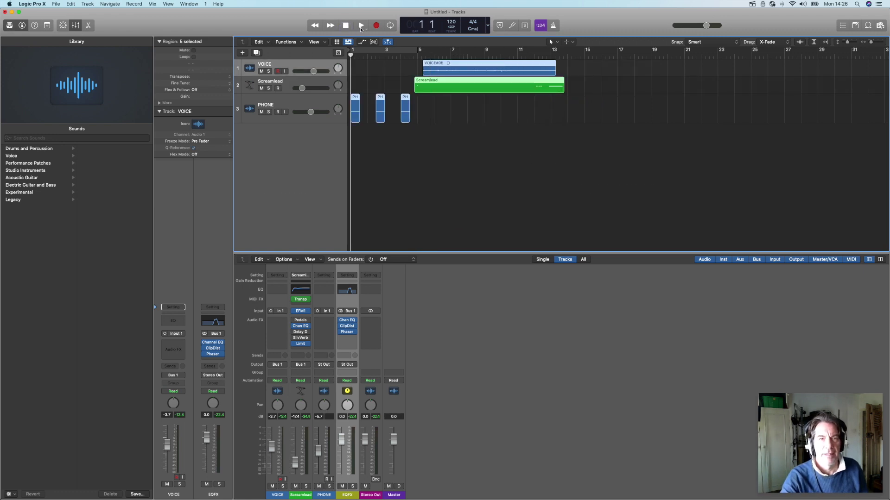
{"action": "left_click", "coordinate": [360, 27]}
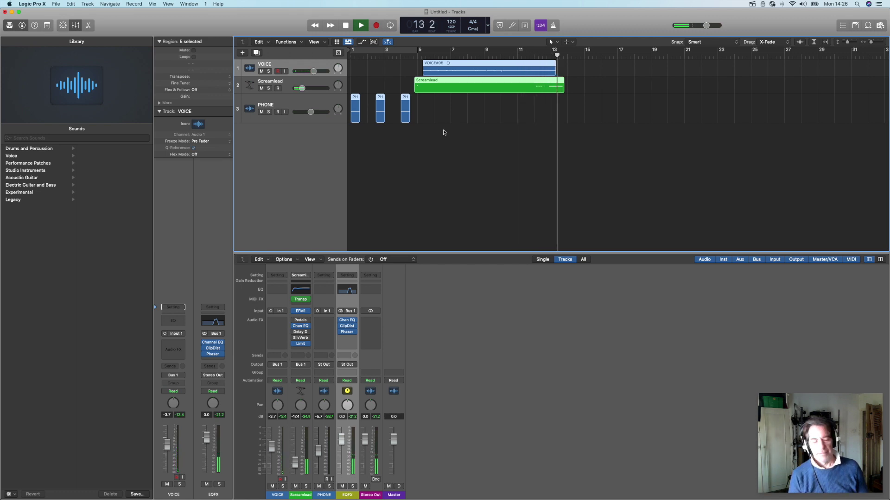
{"action": "key", "text": "space"}
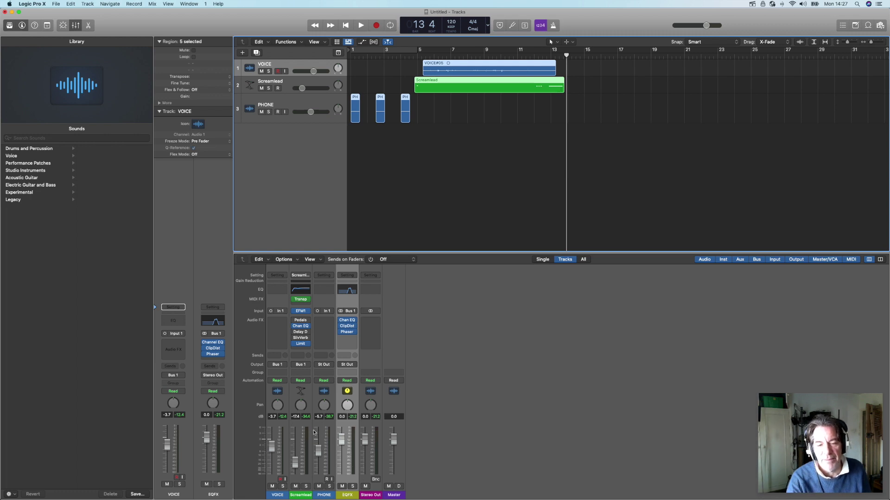
Insert a stereo Space Designer reverb on the Stereo Out channel and return the playhead to bar 1.
{"action": "left_click", "coordinate": [377, 321]}
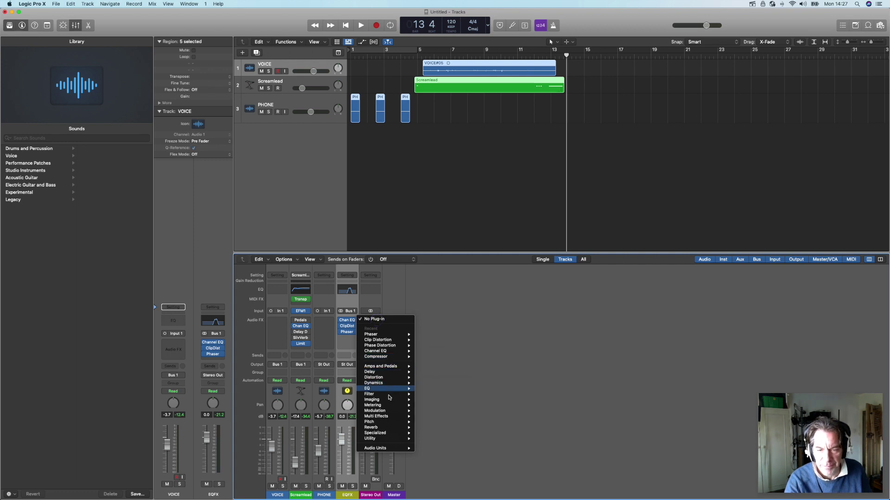
{"action": "mouse_move", "coordinate": [409, 431]}
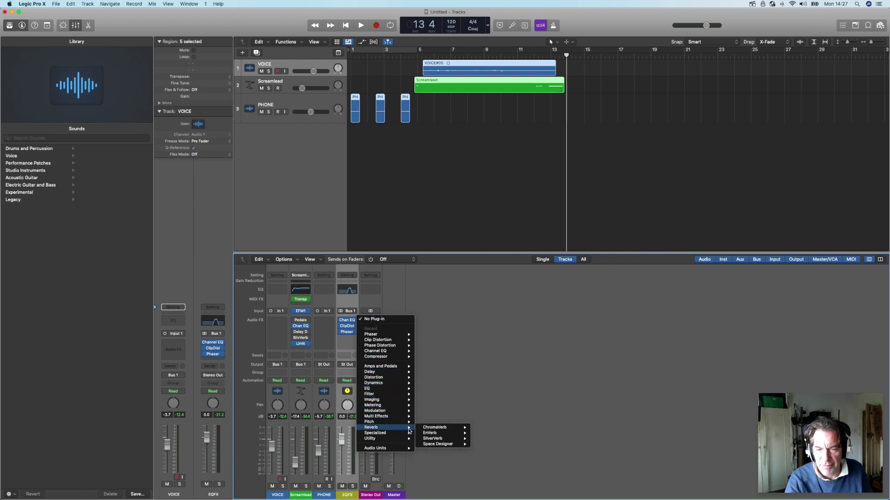
{"action": "mouse_move", "coordinate": [456, 444]}
{"action": "left_click", "coordinate": [483, 446]}
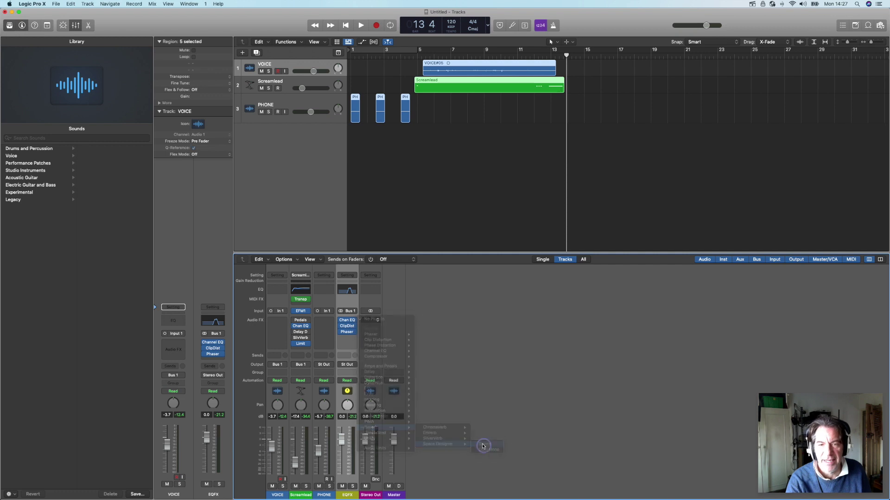
{"action": "left_click", "coordinate": [353, 56]}
Load the medium room preset 1.6s Tile Room in Space Designer and set the wet level to -29.0 dB.
{"action": "left_click", "coordinate": [389, 115]}
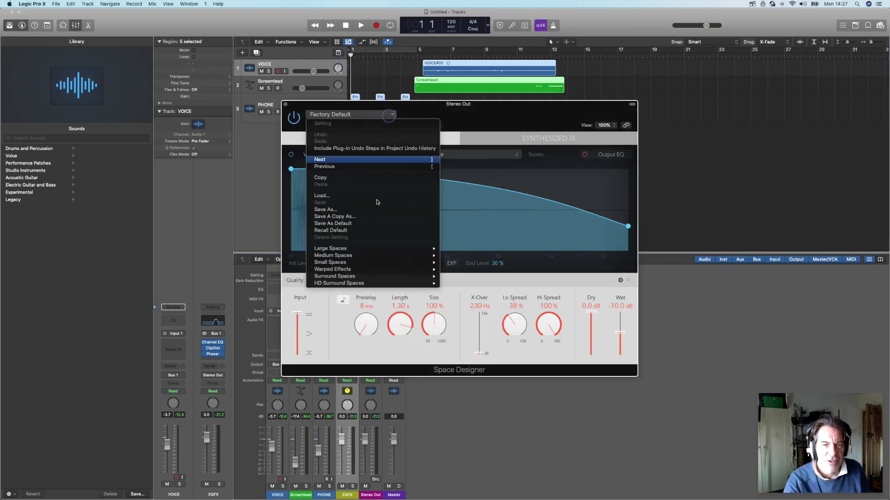
{"action": "mouse_move", "coordinate": [376, 255]}
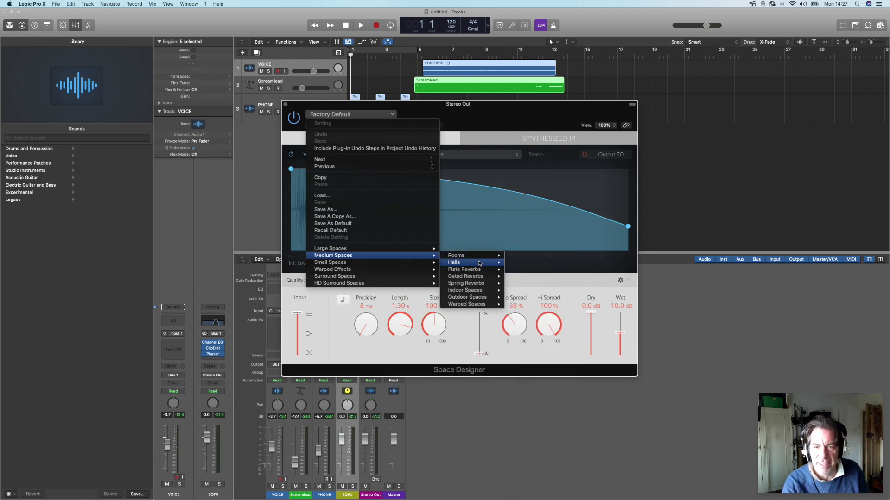
{"action": "mouse_move", "coordinate": [481, 265]}
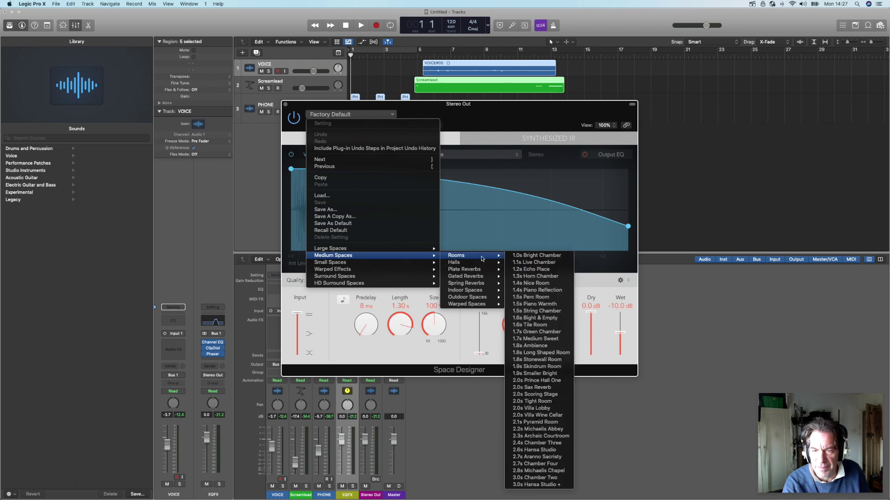
{"action": "left_click", "coordinate": [555, 326]}
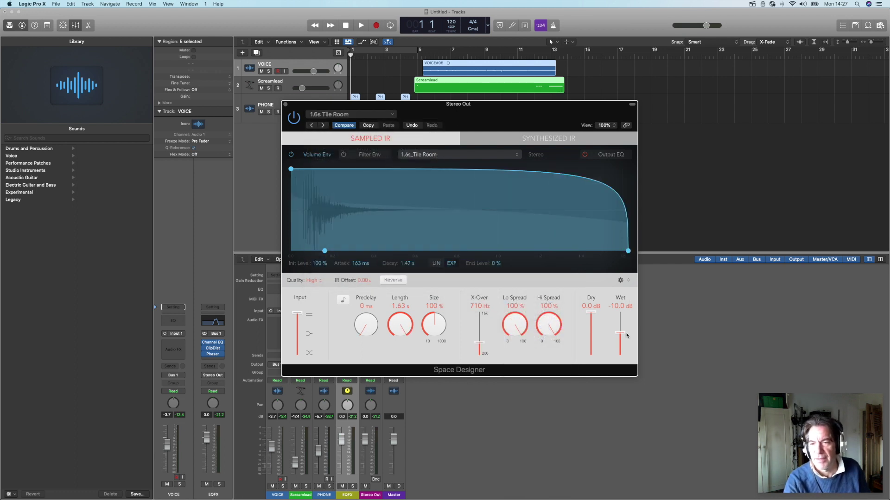
{"action": "left_click_drag", "start_coordinate": [623, 337], "coordinate": [624, 345]}
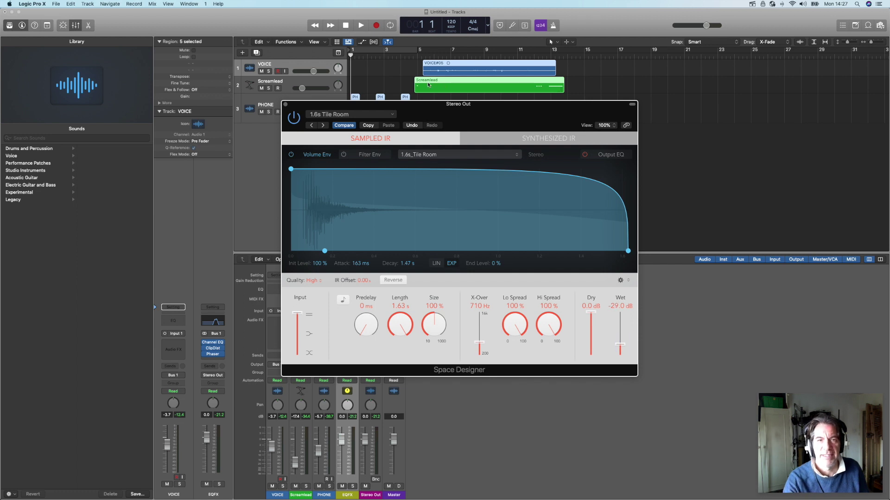
Play the scene from bar 1 while lowering Space Designer's wet level to -31.0 dB, and stop at the end.
{"action": "key", "text": "space"}
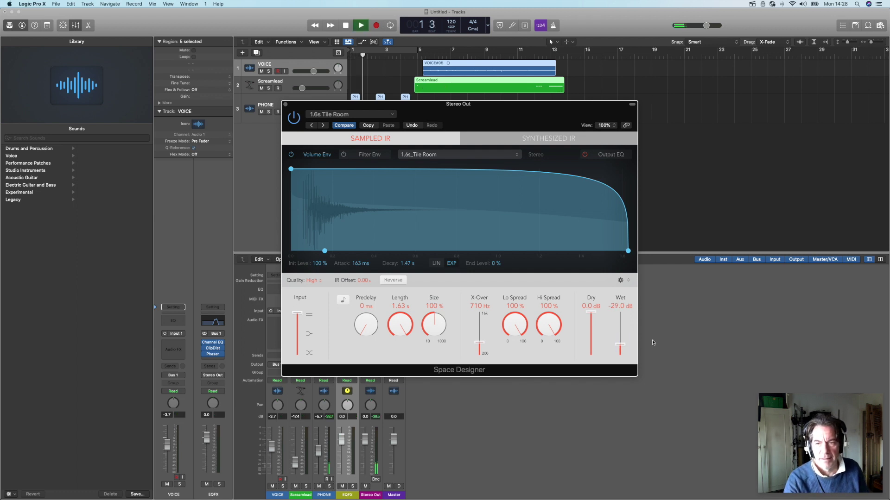
{"action": "left_click_drag", "start_coordinate": [621, 345], "coordinate": [627, 351]}
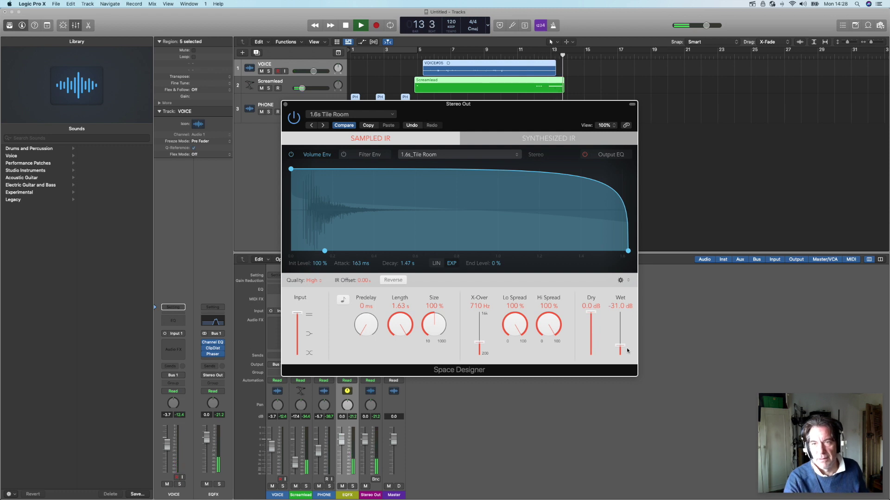
{"action": "key", "text": "space"}
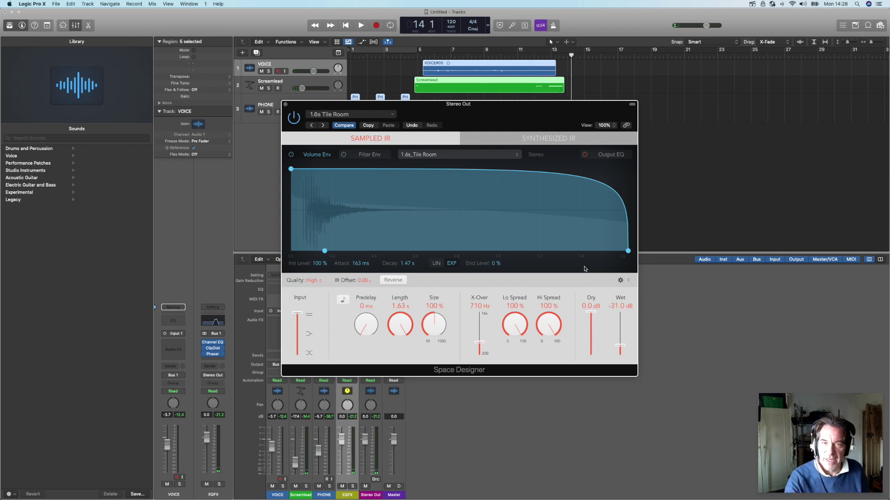
Load the large hall preset 02.8s Nice Vocal Hall in Space Designer and set the wet level to -33.0 dB.
{"action": "left_click", "coordinate": [390, 115]}
{"action": "mouse_move", "coordinate": [378, 284]}
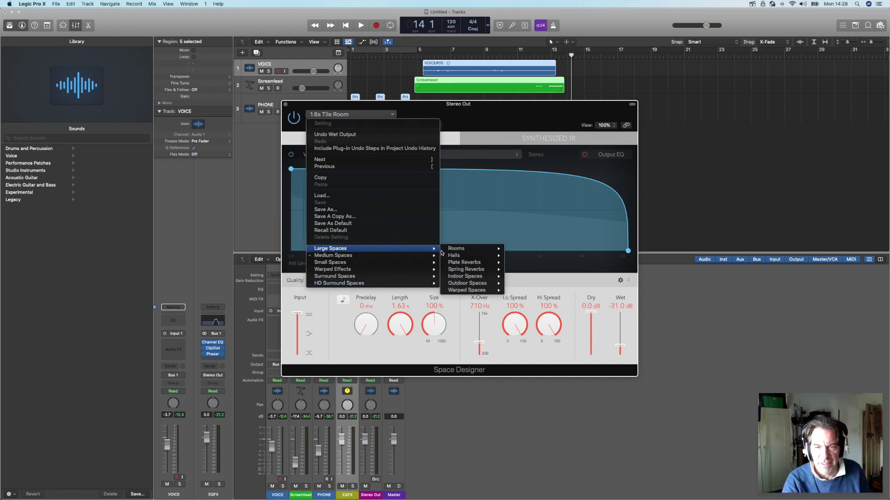
{"action": "mouse_move", "coordinate": [470, 256]}
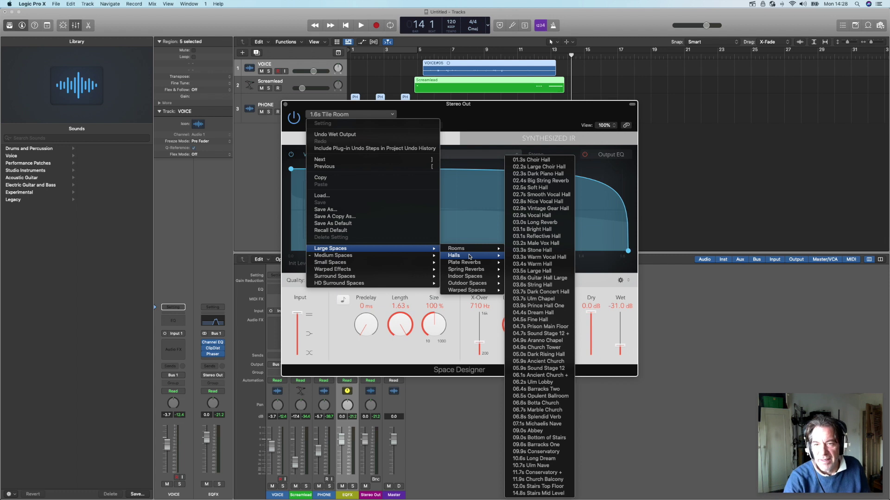
{"action": "left_click", "coordinate": [550, 202]}
{"action": "left_click_drag", "start_coordinate": [623, 342], "coordinate": [622, 353]}
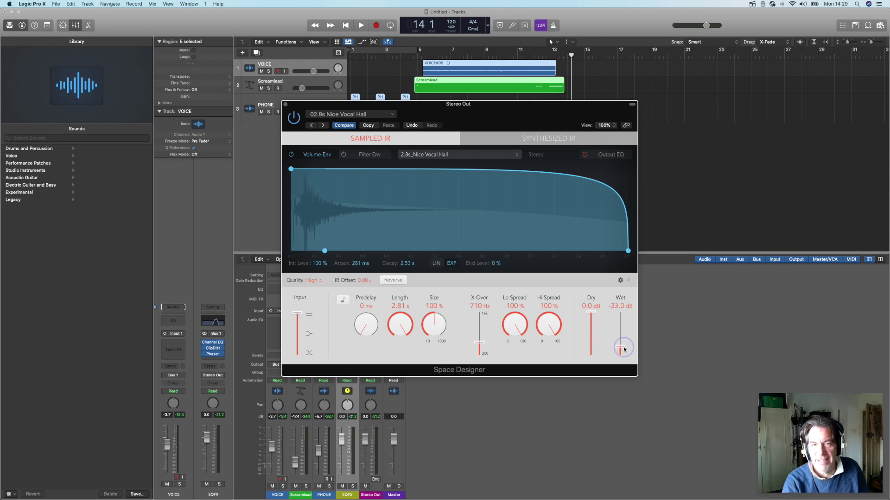
Play the scene from bar 1 to its end with the vocal hall reverb, and return the playhead to bar 1.
{"action": "left_click", "coordinate": [351, 57]}
{"action": "key", "text": "space"}
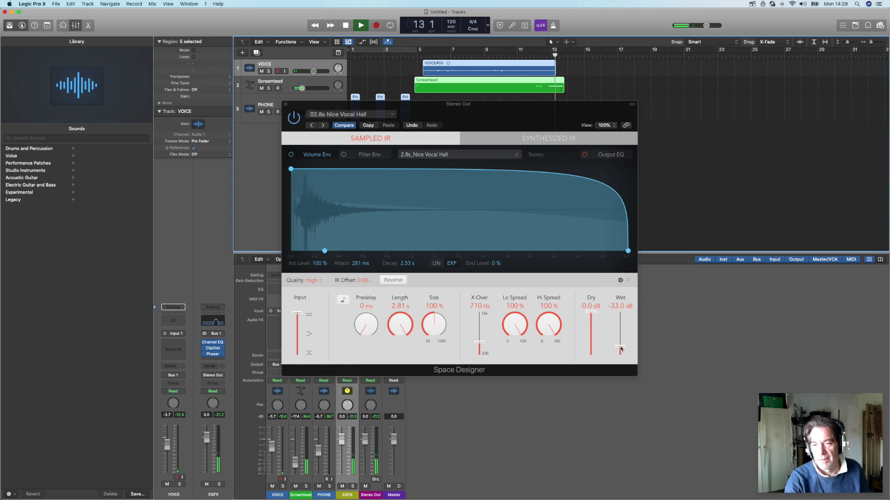
{"action": "key", "text": "space"}
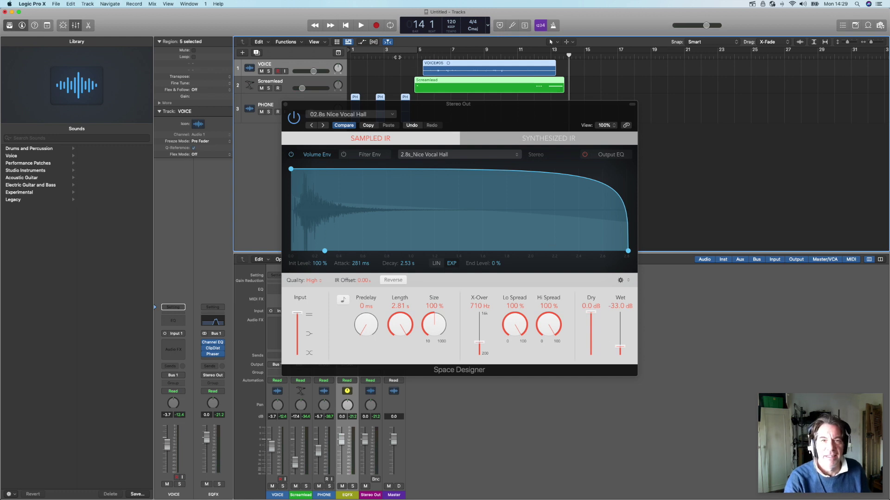
{"action": "key", "text": "Return"}
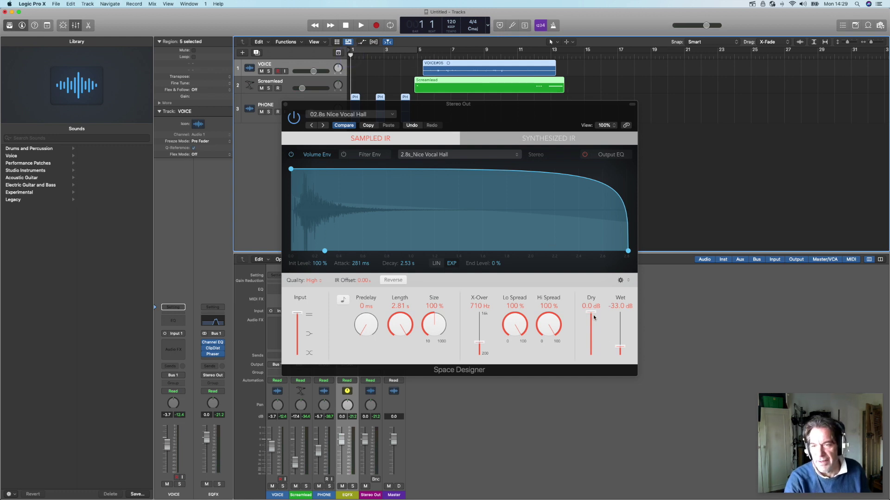
Set Space Designer's dry level to -8.0 dB and wet level to -23.0 dB while playing the scene from bar 1 to its end.
{"action": "left_click_drag", "start_coordinate": [592, 314], "coordinate": [597, 342]}
{"action": "key", "text": "space"}
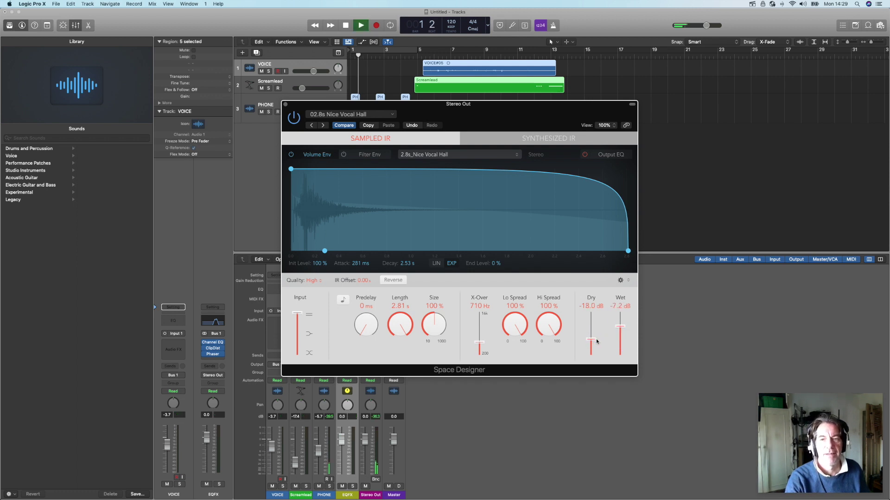
{"action": "mouse_move", "coordinate": [620, 326]}
{"action": "left_mouse_down"}
{"action": "mouse_move", "coordinate": [595, 337]}
{"action": "mouse_move", "coordinate": [594, 329]}
{"action": "mouse_move", "coordinate": [616, 340]}
{"action": "left_mouse_up"}
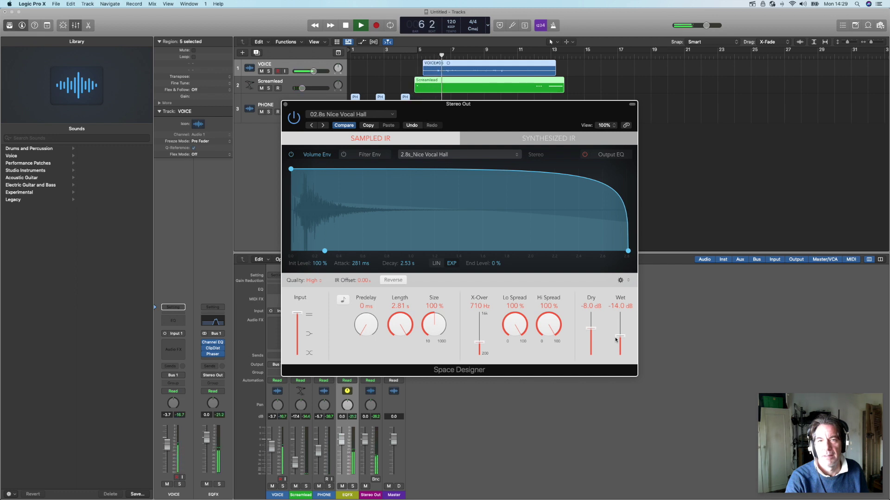
{"action": "left_click_drag", "start_coordinate": [616, 340], "coordinate": [618, 345]}
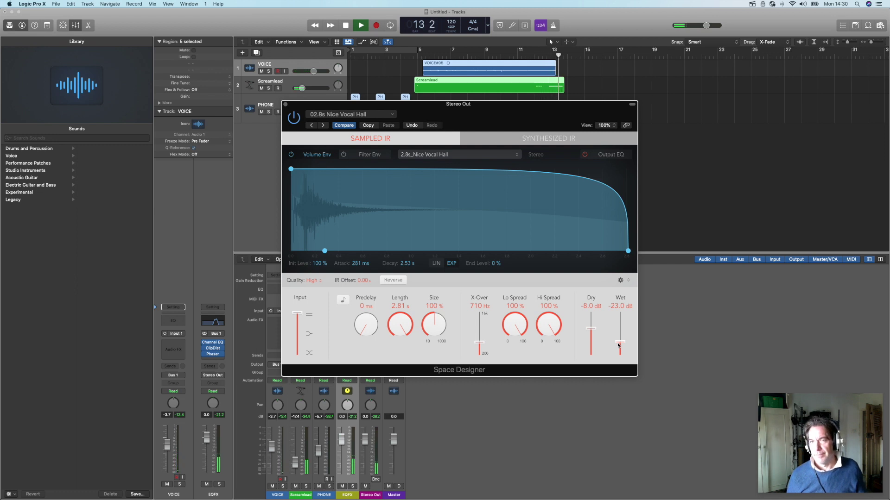
{"action": "key", "text": "space"}
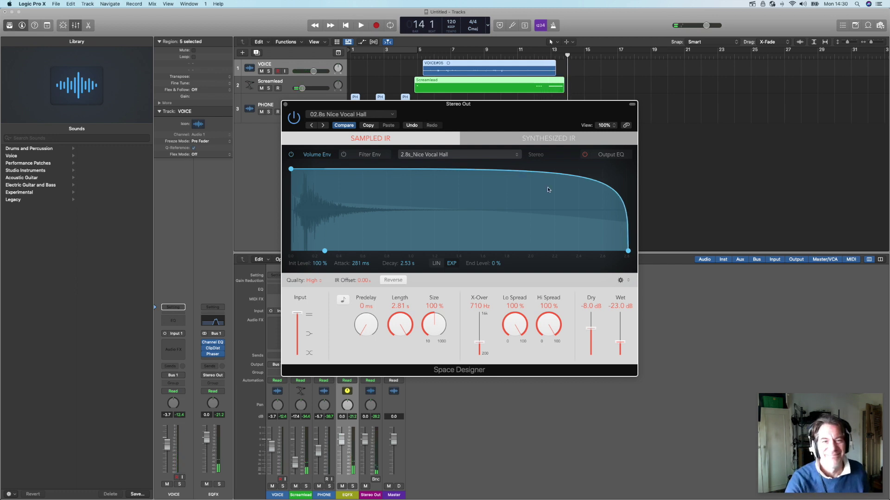
Load the small hall preset 1.0s Dynamic Hall in Space Designer and set the wet level to -18.5 dB.
{"action": "left_click", "coordinate": [392, 114]}
{"action": "mouse_move", "coordinate": [393, 263]}
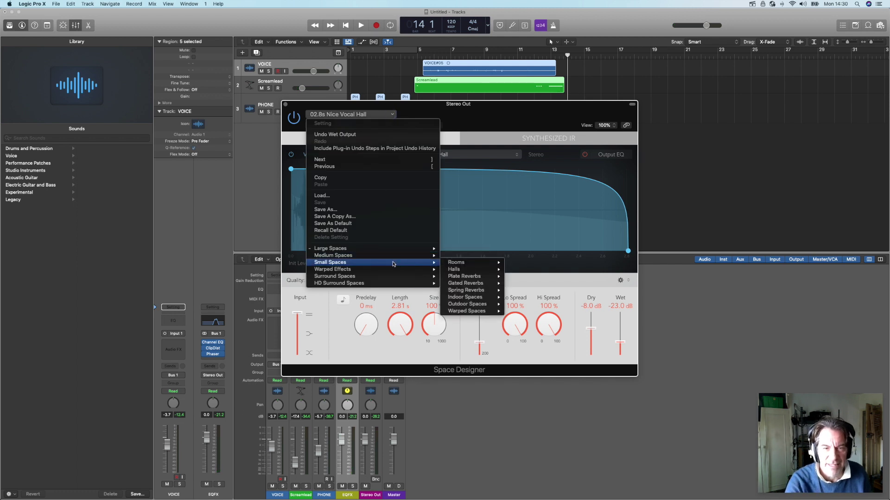
{"action": "mouse_move", "coordinate": [492, 265]}
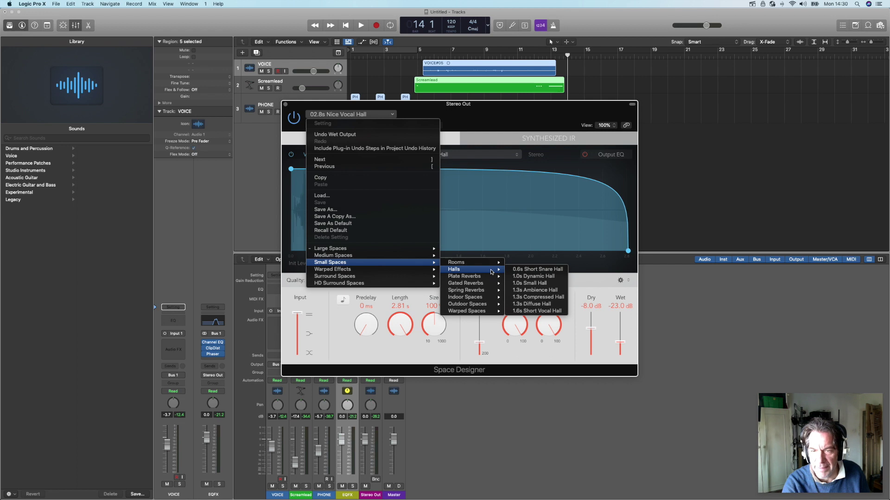
{"action": "left_click", "coordinate": [551, 277]}
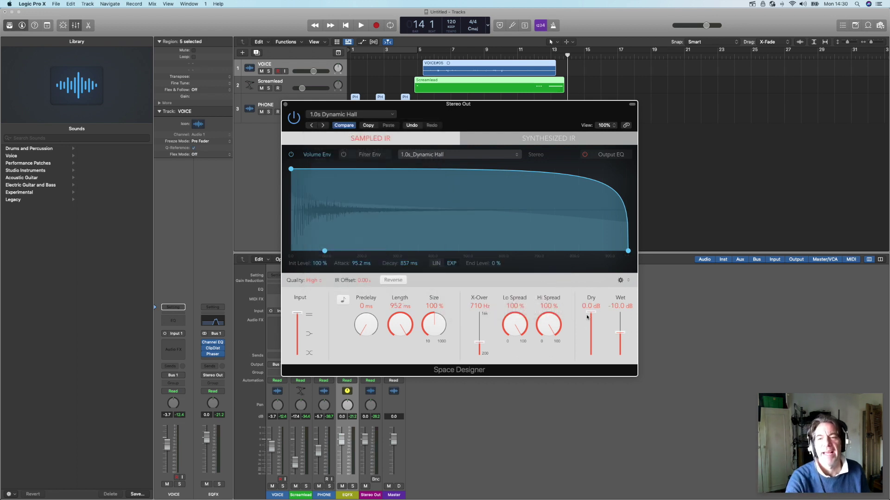
{"action": "left_click_drag", "start_coordinate": [621, 334], "coordinate": [622, 341]}
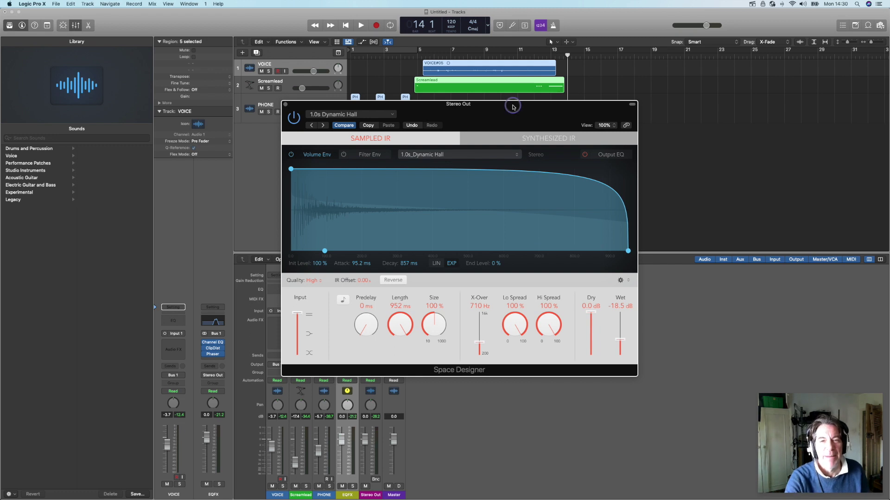
Move the Space Designer window clear of the track regions and, with the playhead back at bar 1, lower the wet level to -26.0 dB.
{"action": "left_click_drag", "start_coordinate": [512, 107], "coordinate": [511, 195]}
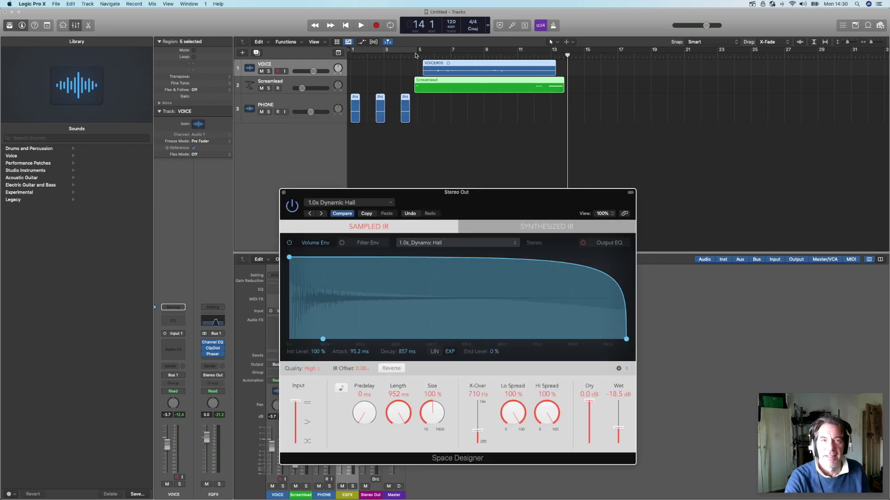
{"action": "left_click", "coordinate": [346, 25]}
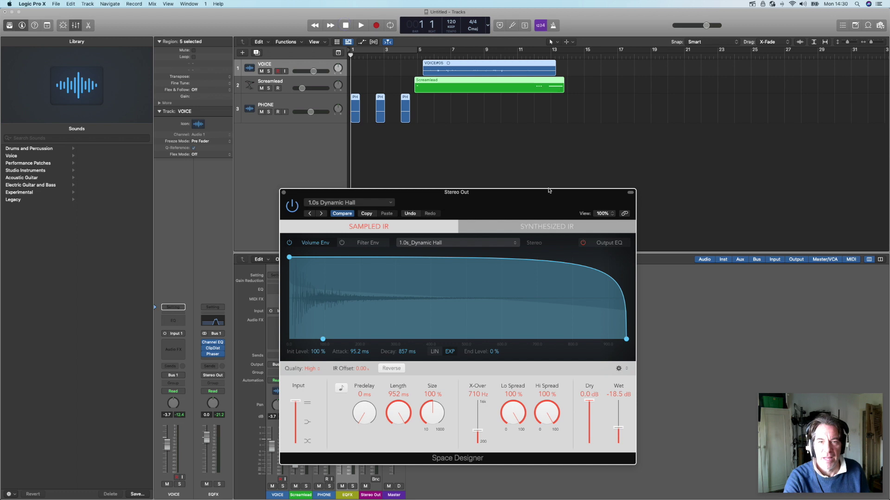
{"action": "left_click_drag", "start_coordinate": [548, 193], "coordinate": [531, 167]}
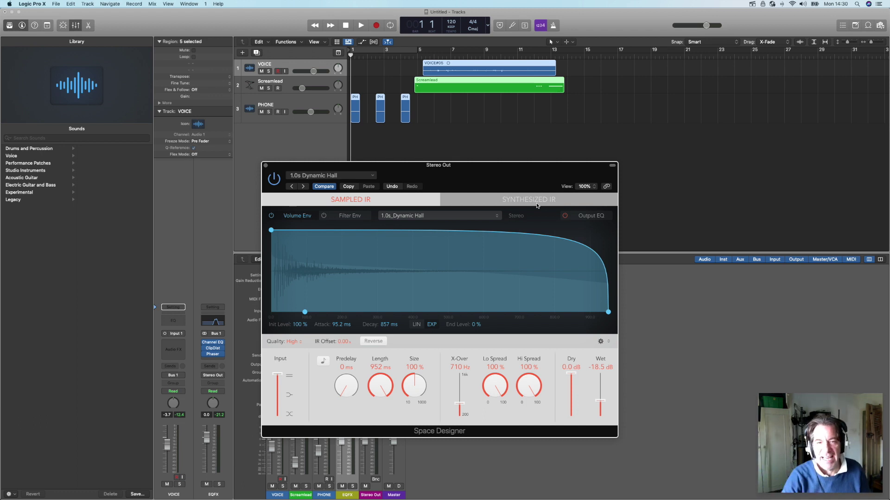
{"action": "left_click_drag", "start_coordinate": [606, 404], "coordinate": [605, 407]}
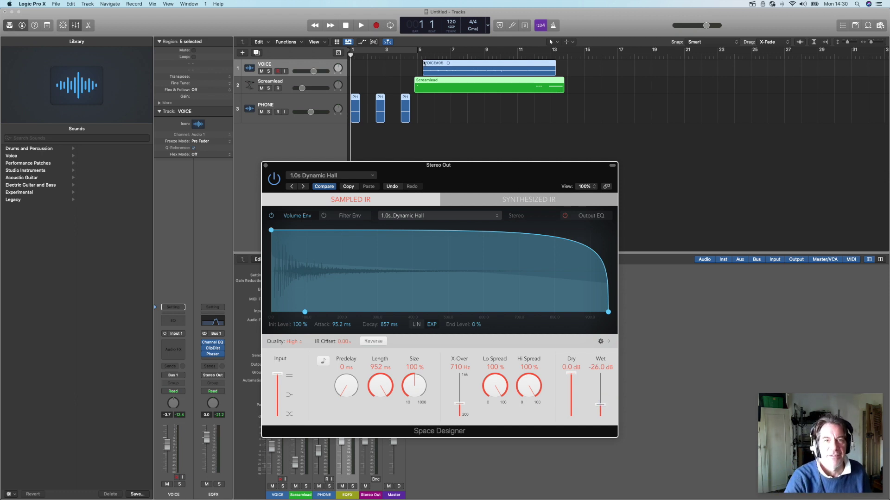
Play the scene from bar 1 with the Dynamic Hall reverb, close the Space Designer window and stop playback past the last region.
{"action": "left_click", "coordinate": [362, 25]}
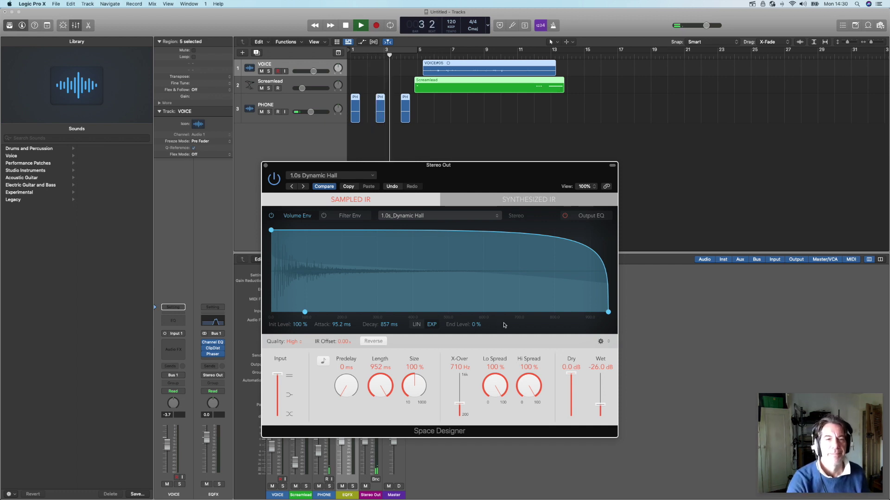
{"action": "left_click", "coordinate": [266, 166]}
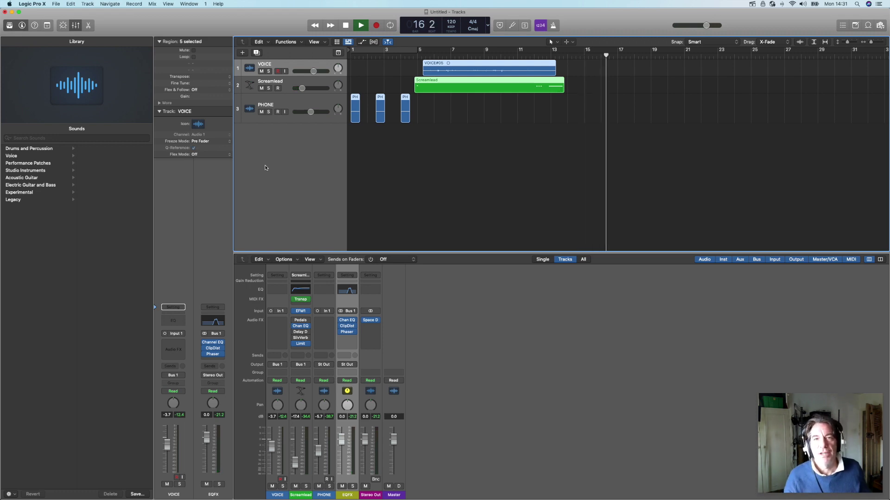
{"action": "key", "text": "space"}
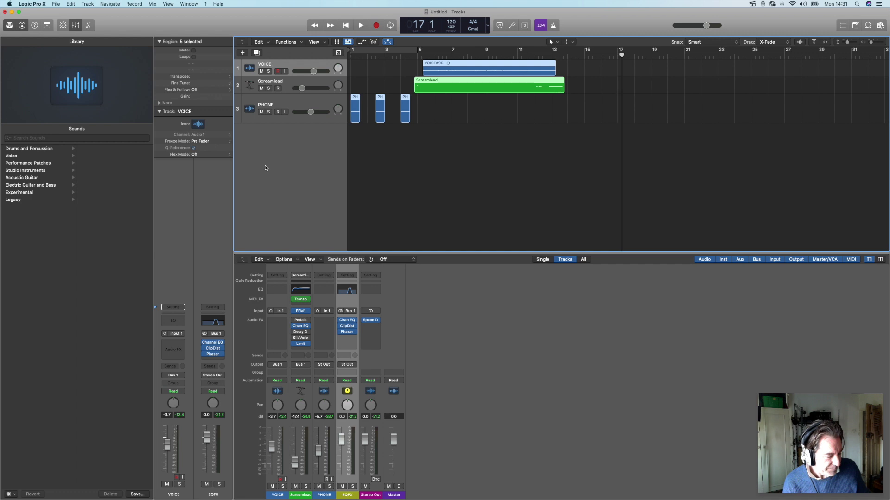